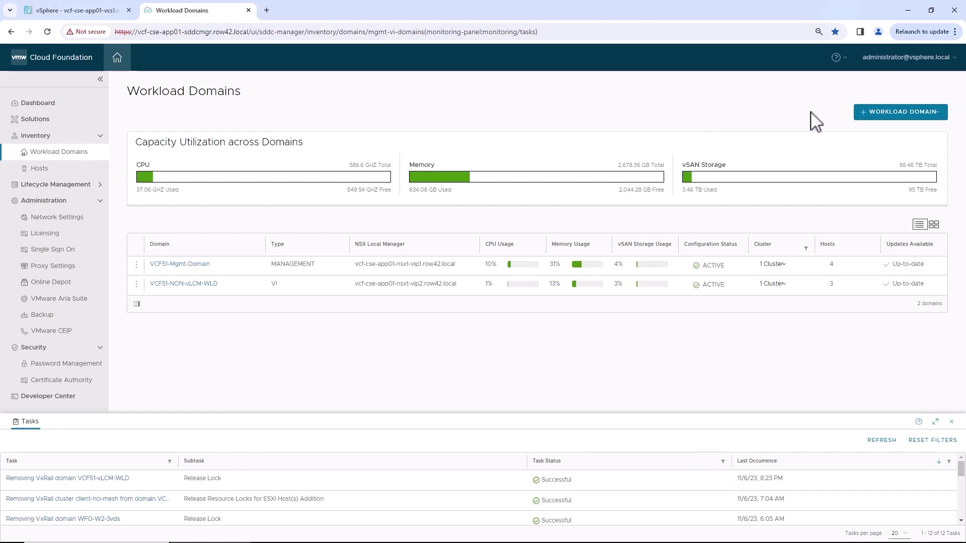
Start a new 'VI - VxRail Virtual Infrastructure Setup' workload domain and get past the intro screen
click(863, 111)
click(862, 111)
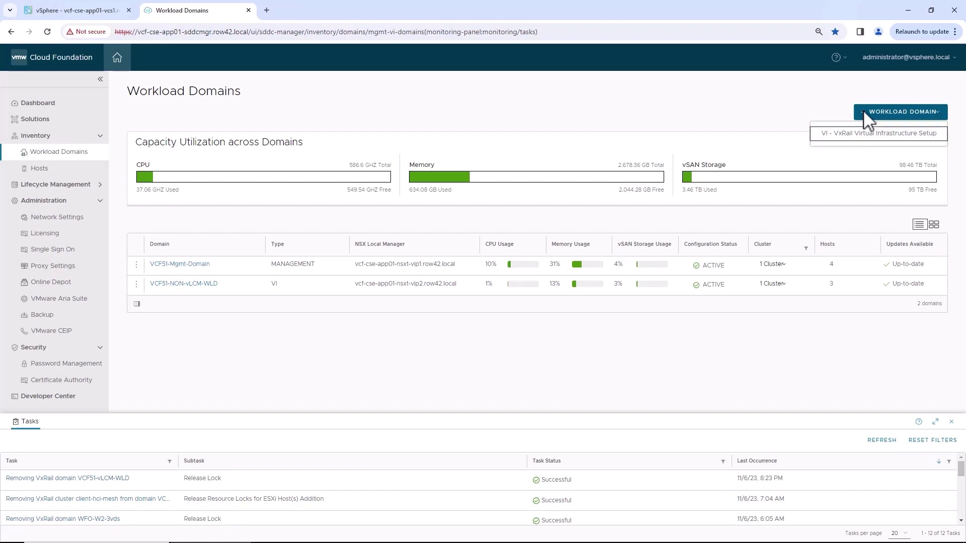
click(844, 135)
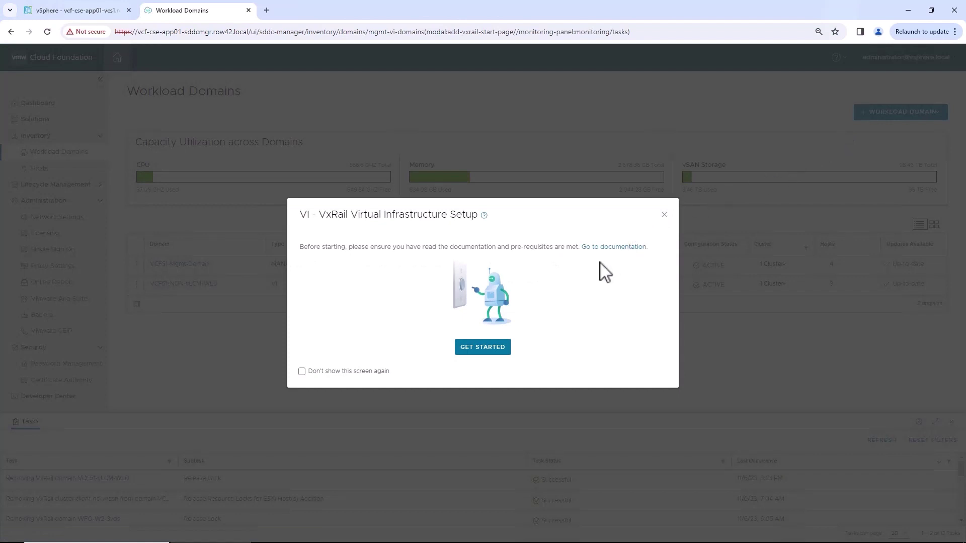
click(484, 349)
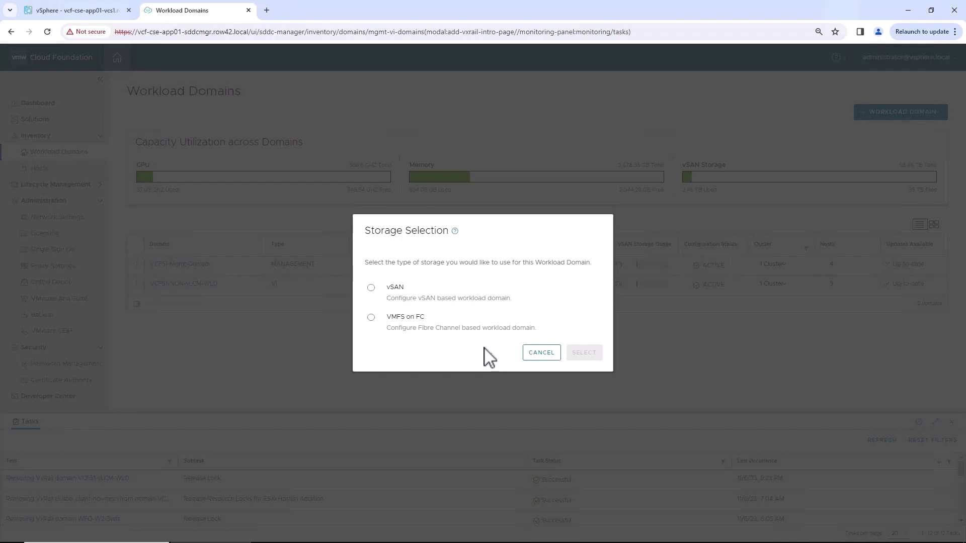
Select vSAN storage with vSAN ESA enabled and confirm the choice
click(371, 288)
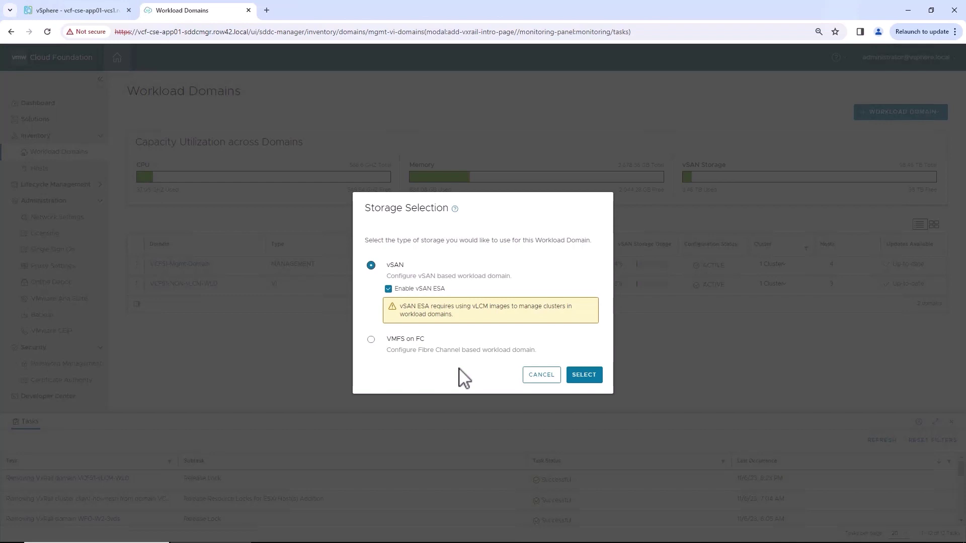
click(582, 377)
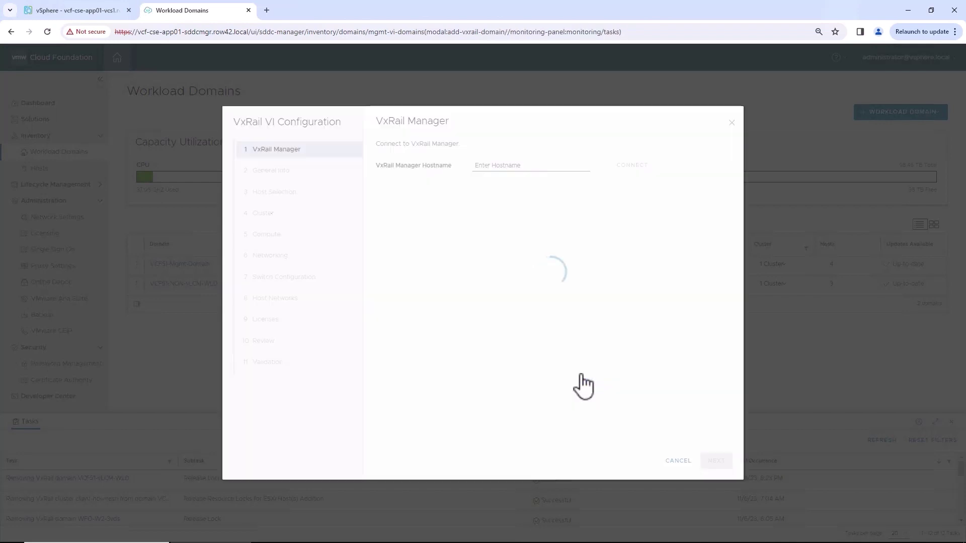
Connect to VxRail Manager 37b-vesa1-vxmgr.row42.local and trust its SSL fingerprint
click(478, 166)
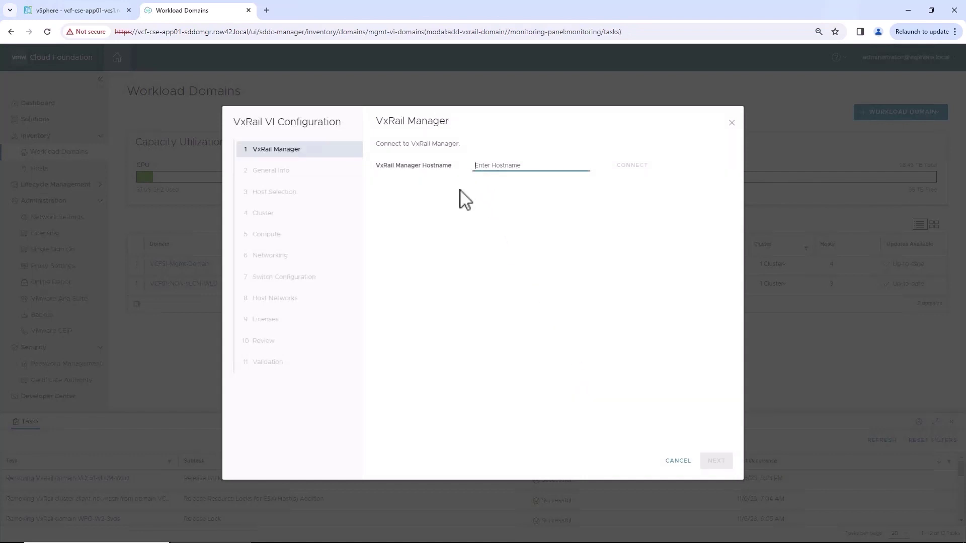
text(37b-vesa1-vxmgr.row42.local)
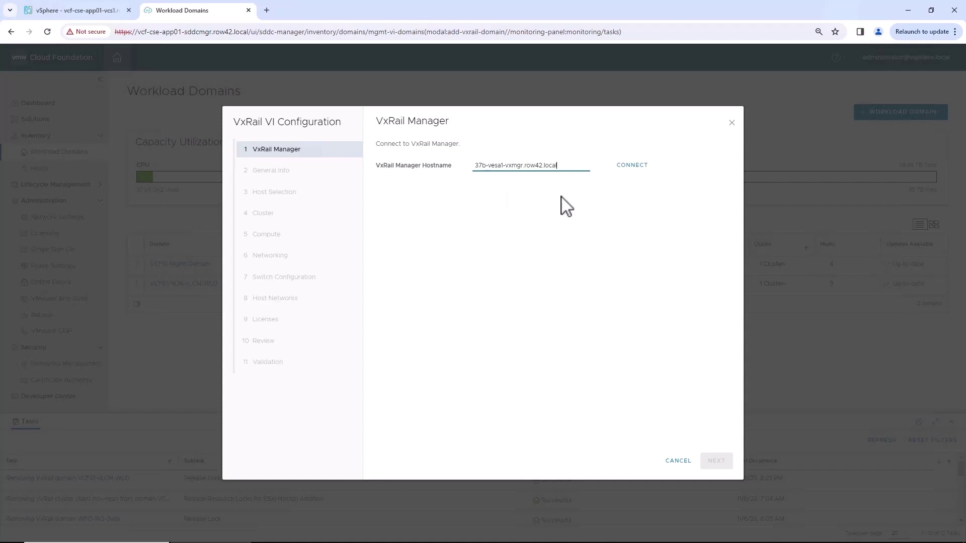
click(631, 170)
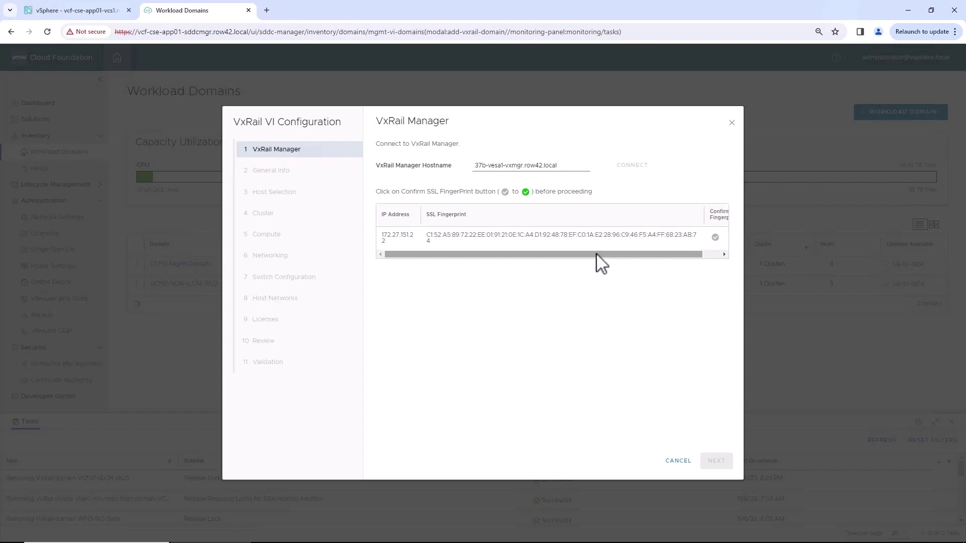
drag(595, 254, 653, 254)
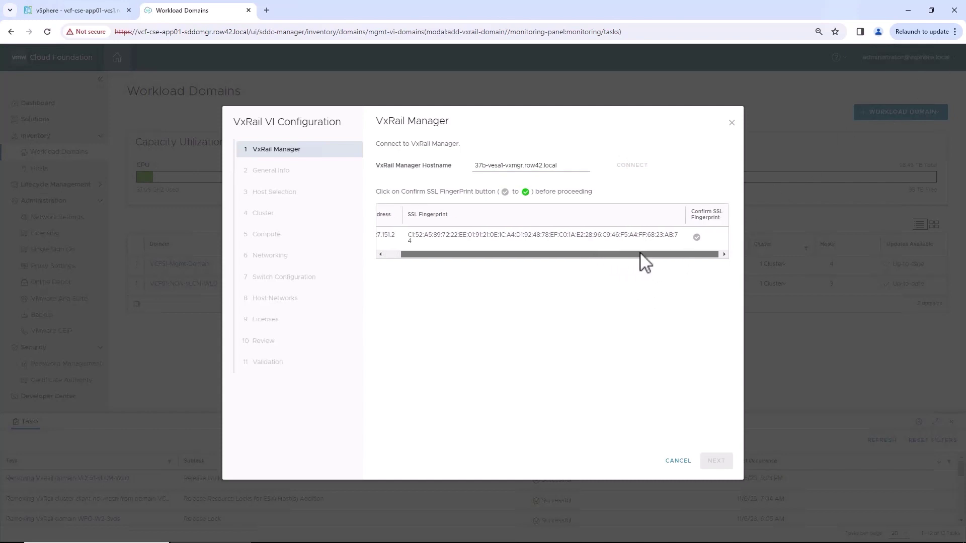
click(696, 237)
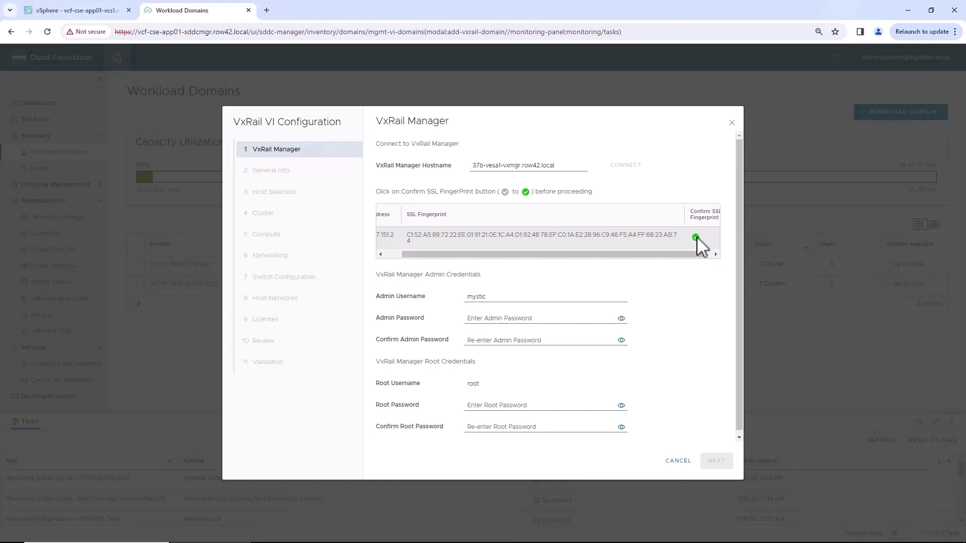
Enter and confirm the VxRail Manager admin and root passwords
click(510, 318)
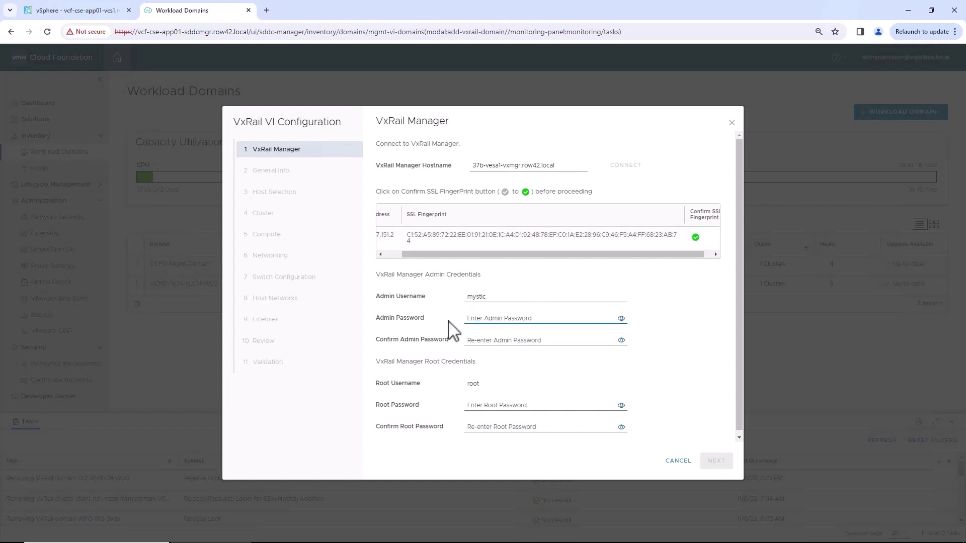
key(ctrl+v)
key(Tab)
key(ctrl+v)
click(504, 406)
key(ctrl+v)
click(474, 427)
key(ctrl+v)
click(717, 458)
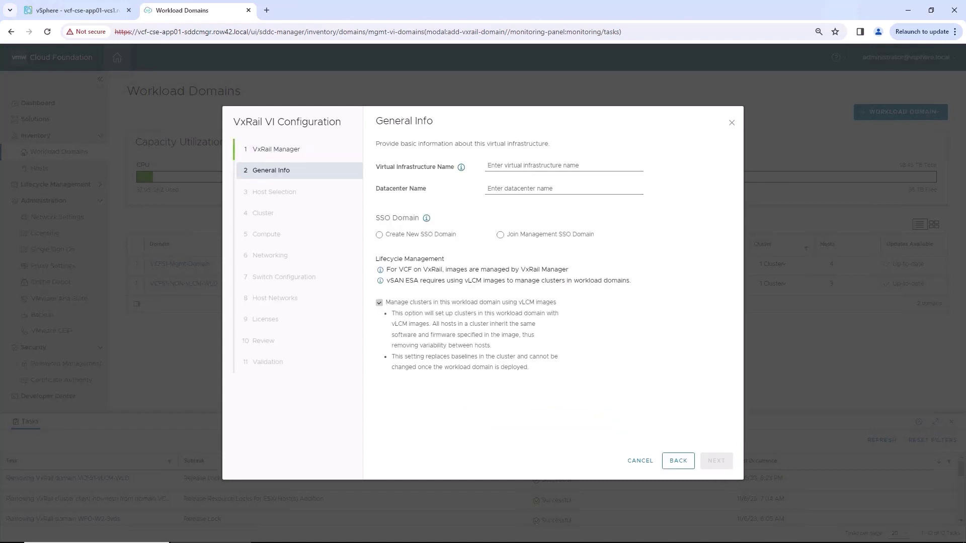
Name the domain VCF51-vLCM-WLD with datacenter VCFW1-vLCM-DC, joining the management SSO domain
text(VCF51-vLCM-WLD)
key(Tab)
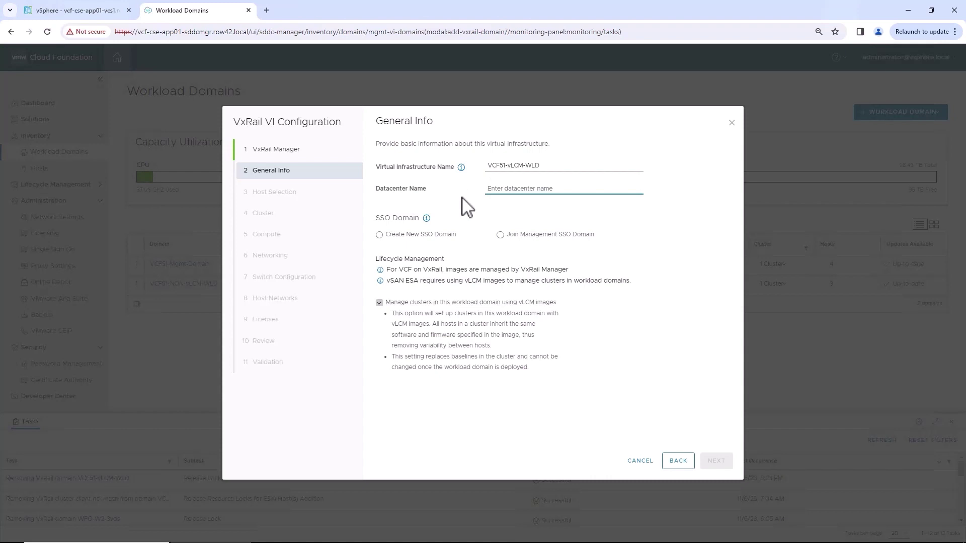
text(VCFW1-vLCM-DC)
click(500, 235)
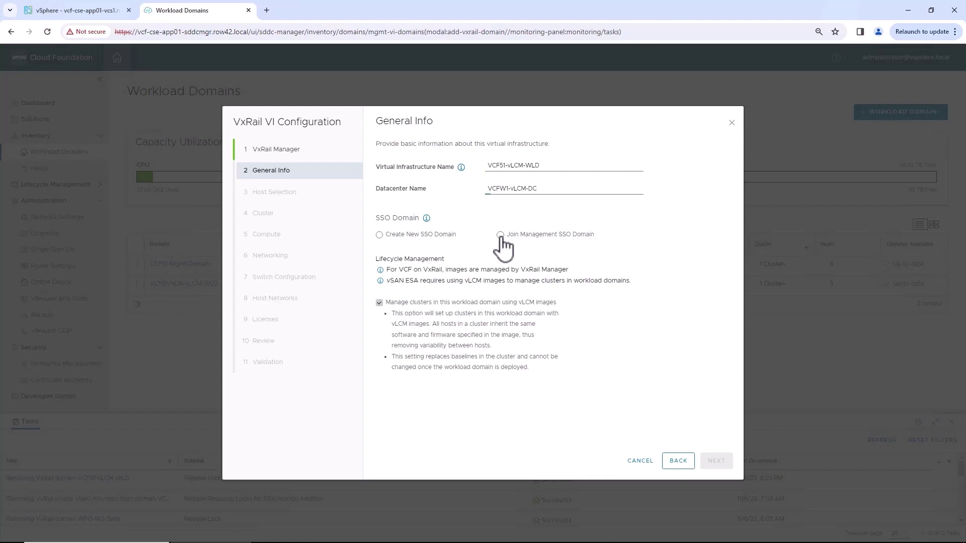
click(500, 235)
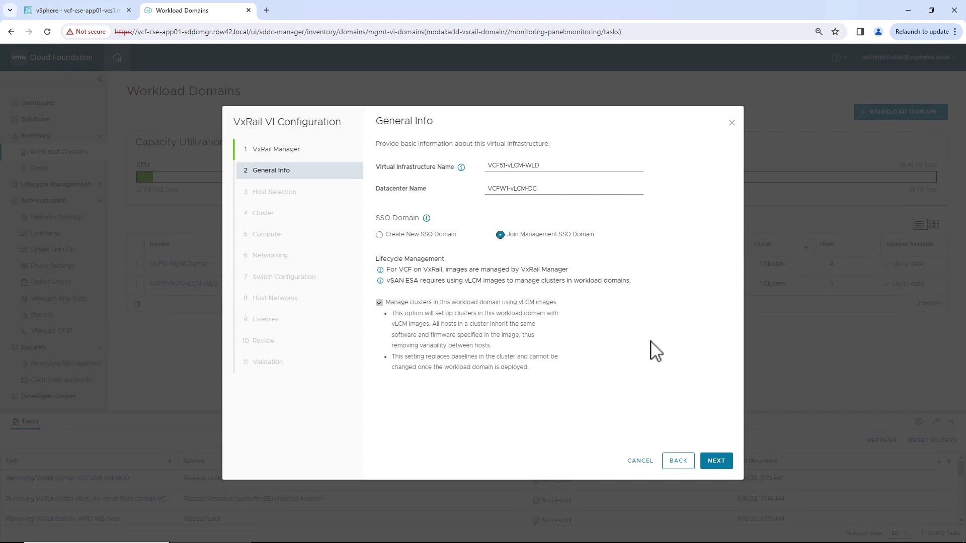
click(713, 462)
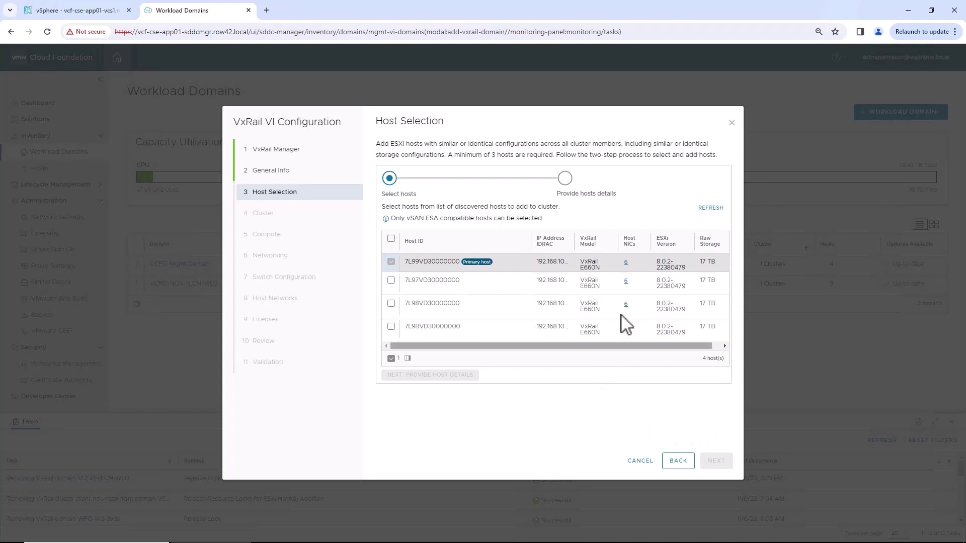
Add the second and third hosts, enter the third FQDN, and resolve IPs 172.27.151.30–32
click(627, 263)
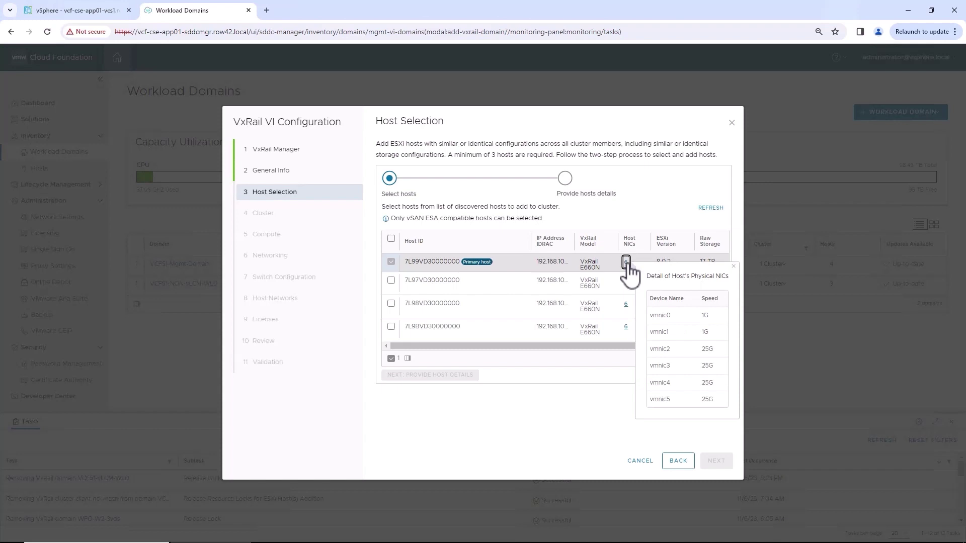
click(628, 263)
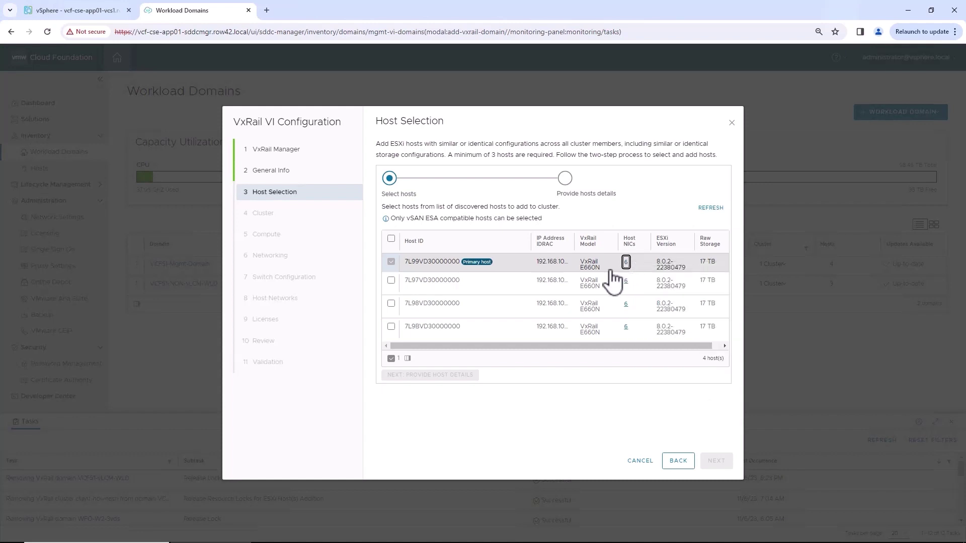
click(391, 281)
click(392, 304)
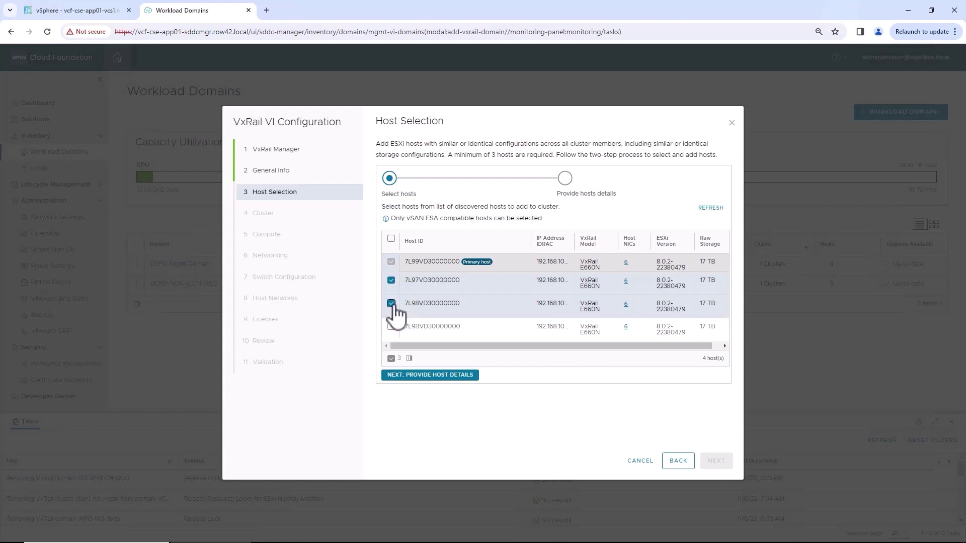
click(427, 375)
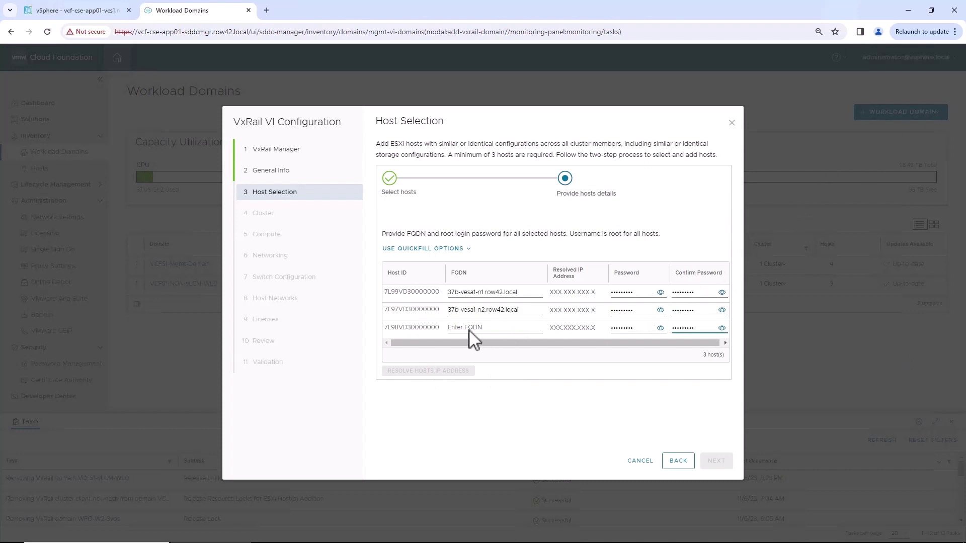
click(453, 333)
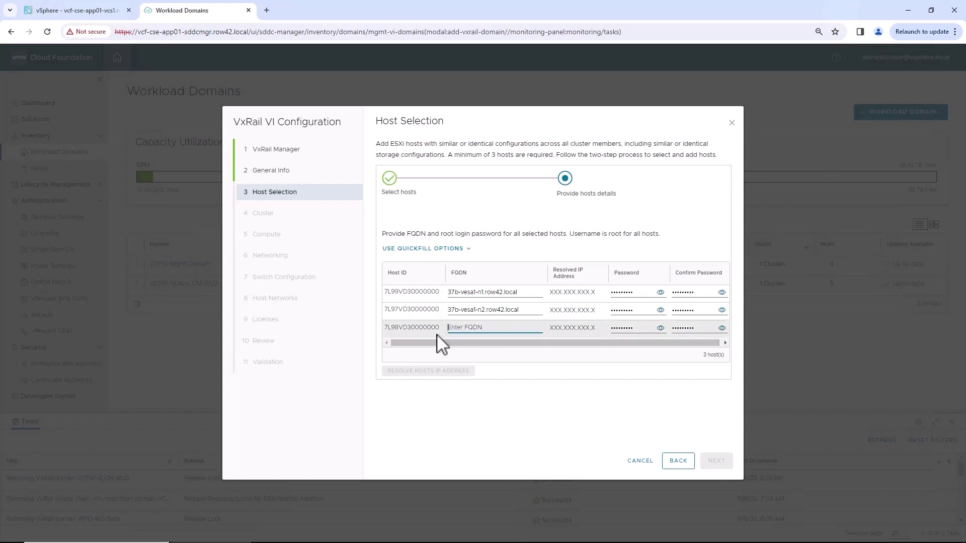
text(37b-vesa1-n3.row42.local)
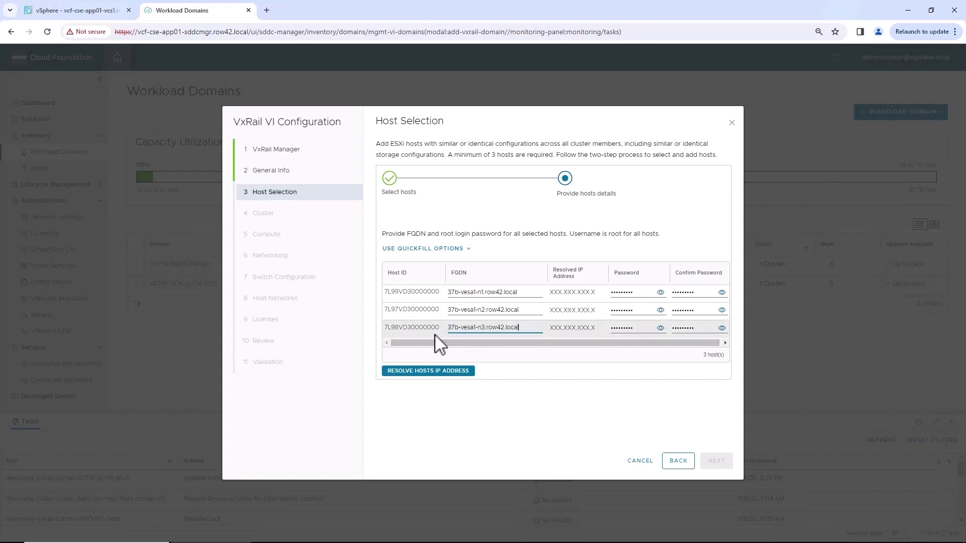
click(413, 369)
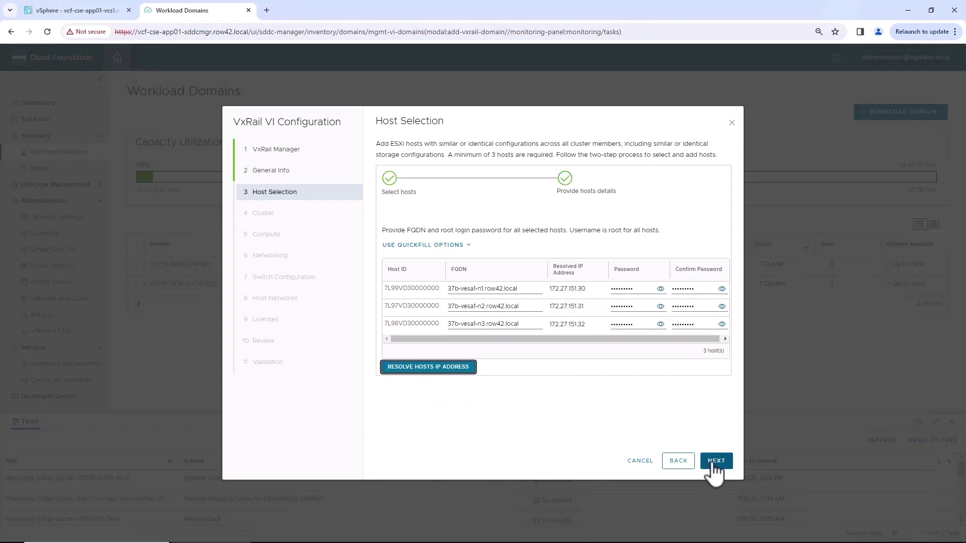
Name the cluster VCFW1_ESA_vLCM_Cluster1 and review its vLCM image components
click(713, 463)
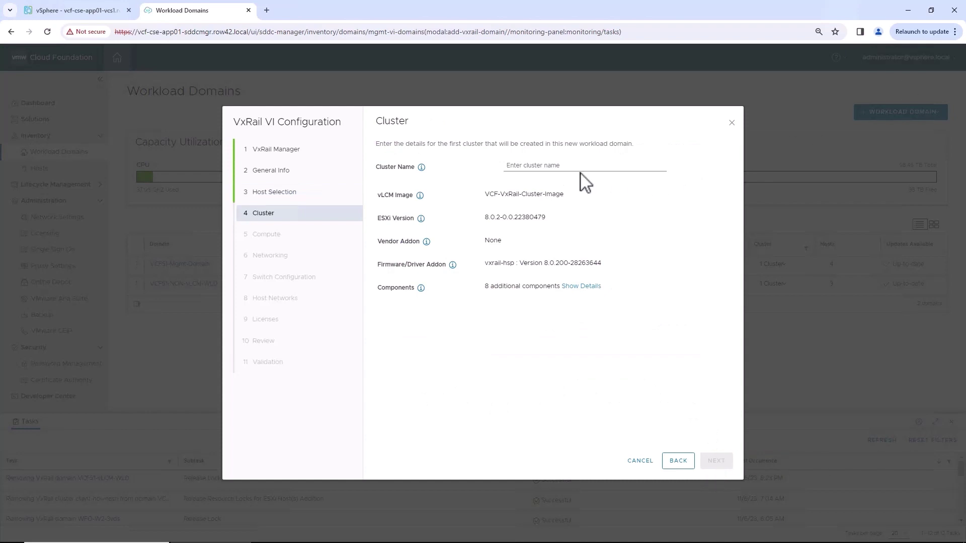
click(542, 169)
text(VCFW1_ESA_vLCM_Cluster1)
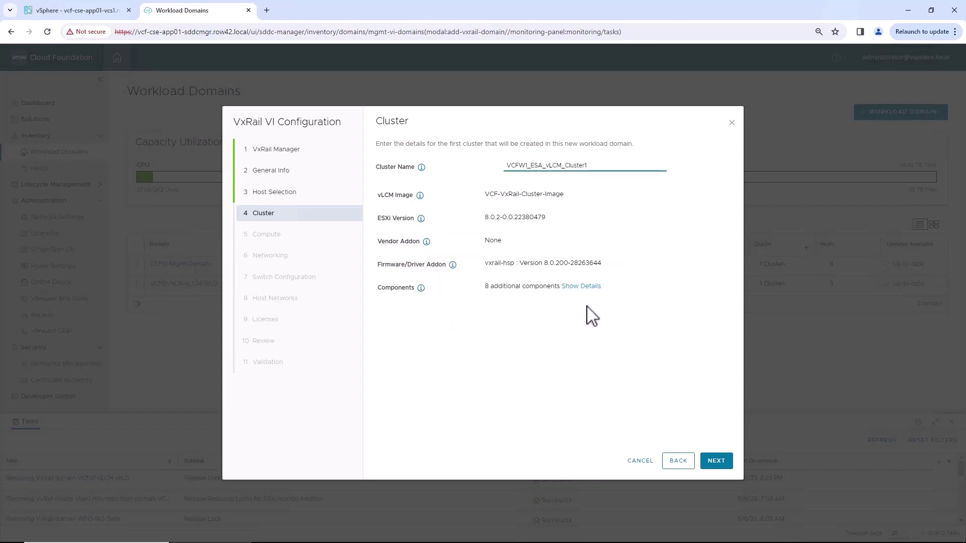
click(580, 286)
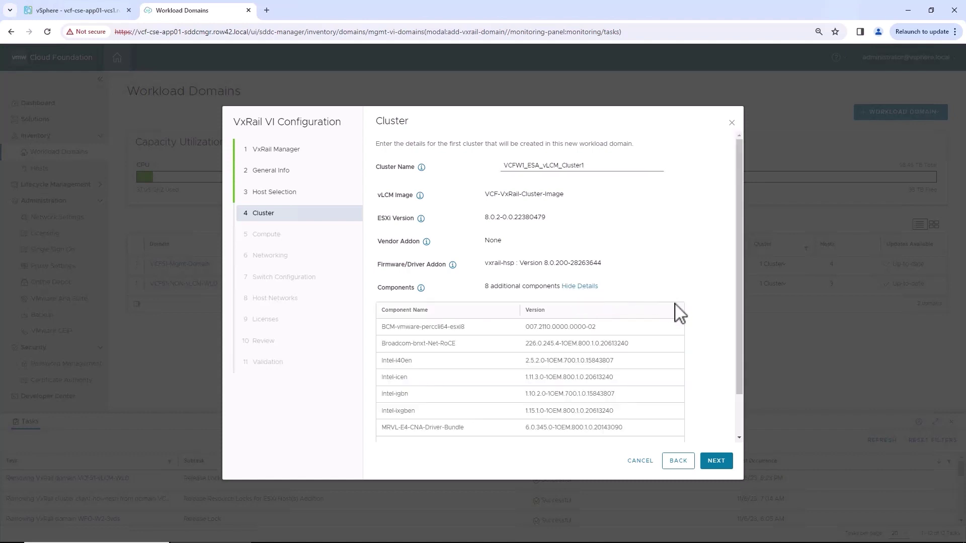
scroll(685, 308, down, 1)
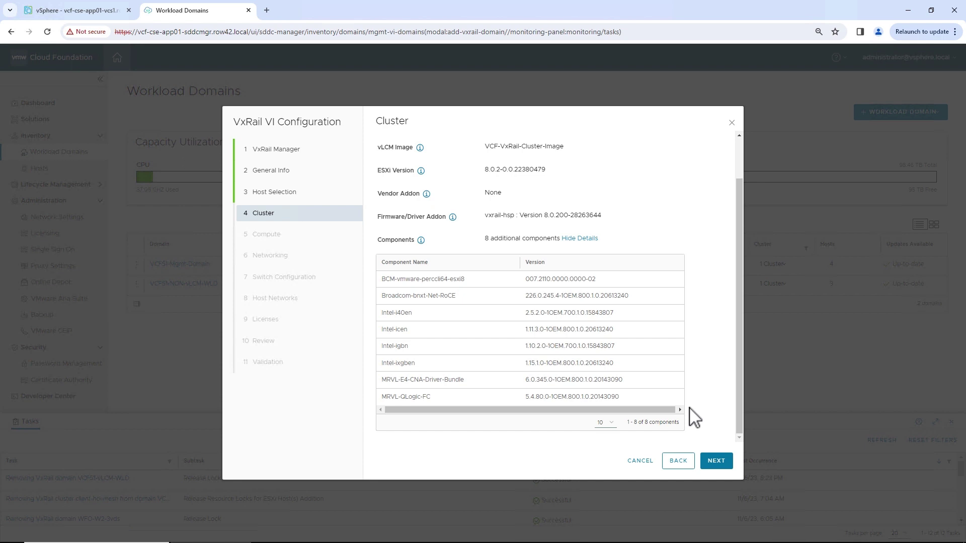
click(717, 462)
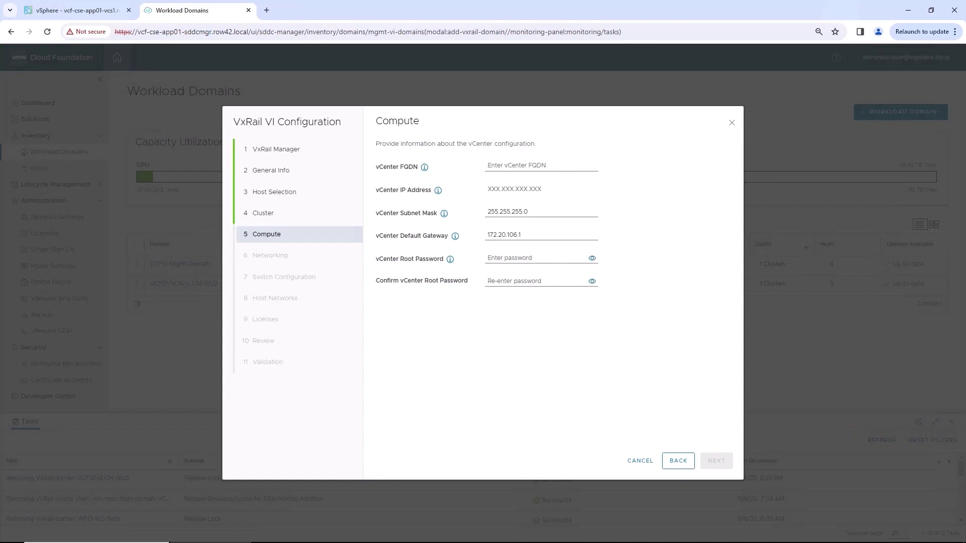
text(vcf-cse-app01-vcs3.row42.local)
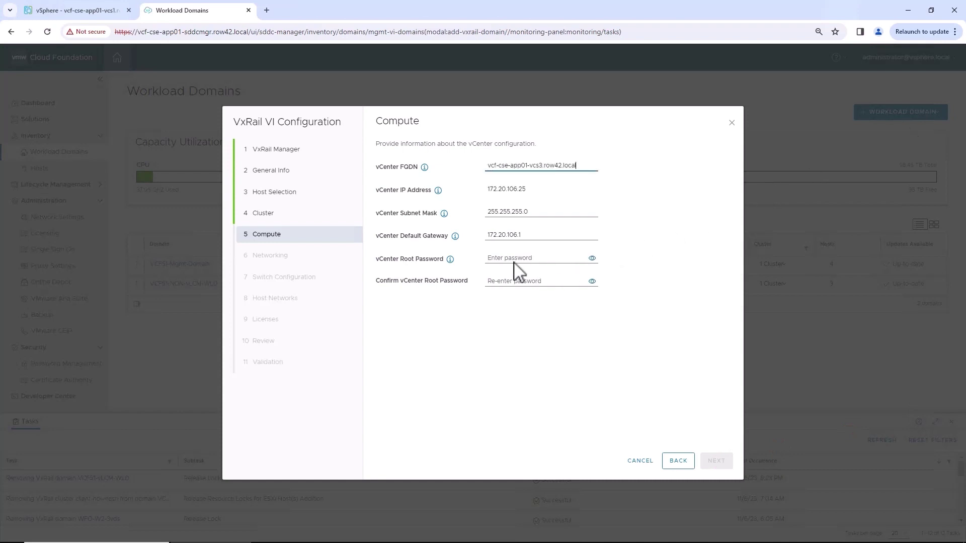
Enter and confirm the root password for vCenter vcf-cse-app01-vcs3.row42.local
click(502, 262)
key(Tab)
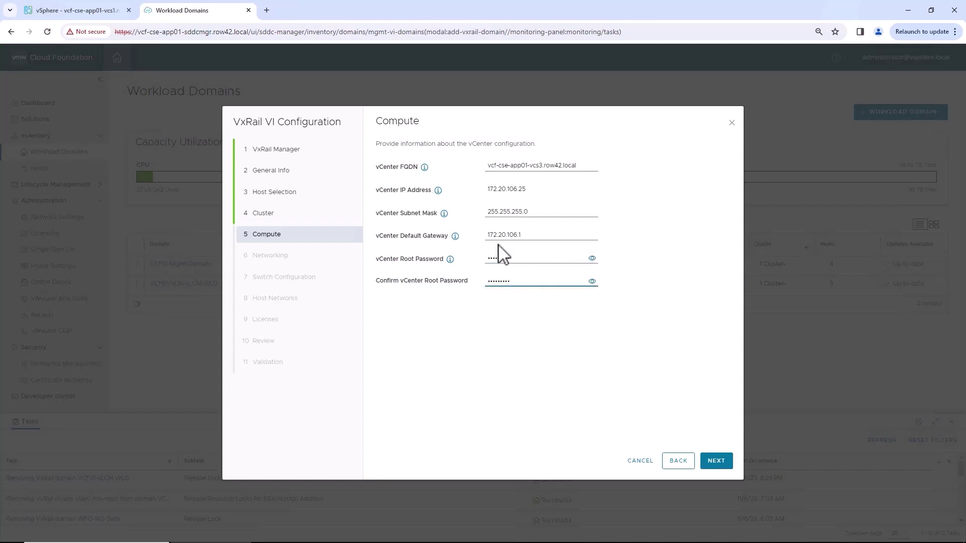
click(717, 464)
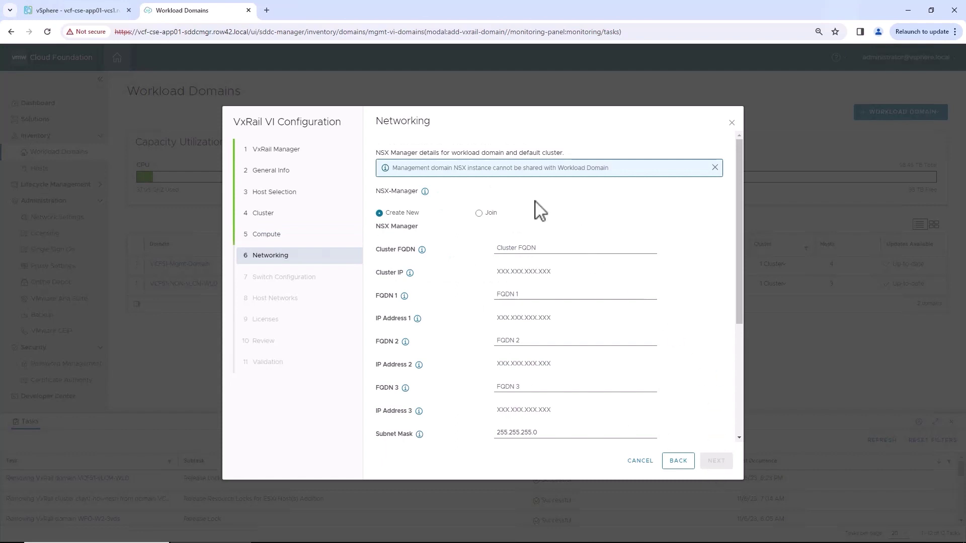
Try joining an existing NSX Manager, then switch back to creating a new one
click(478, 214)
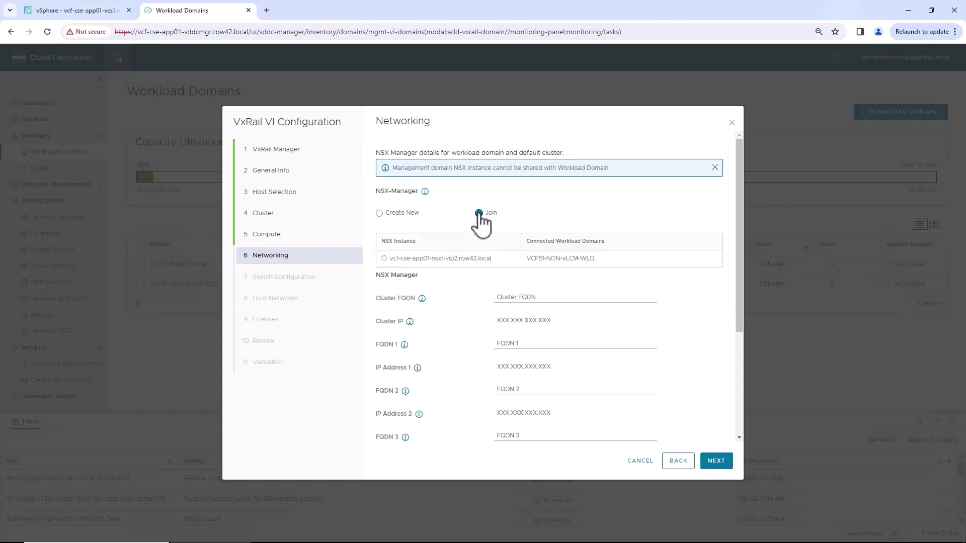
click(385, 258)
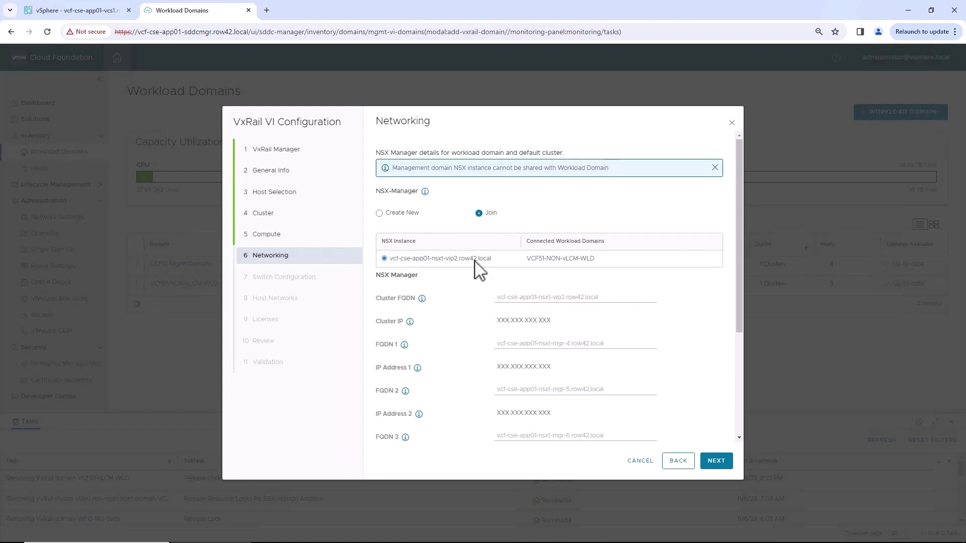
click(381, 213)
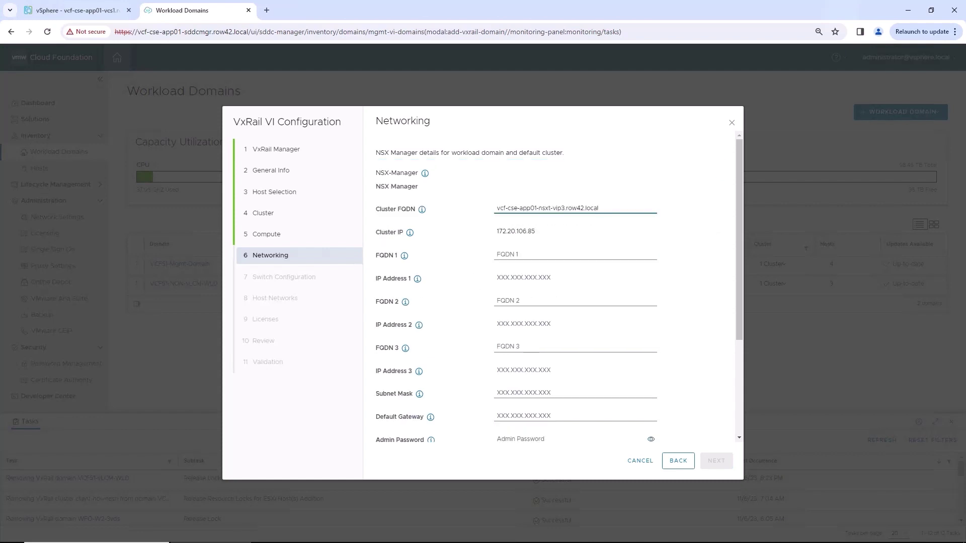
Fill in the three-node NSX Manager cluster details with gateway 172.20.106.1
click(529, 348)
text(vcf-cse-app01-nsxt-mgr-9.row42.local)
key(Tab)
text(172.20.106.88)
key(Tab)
text(255.255.25)
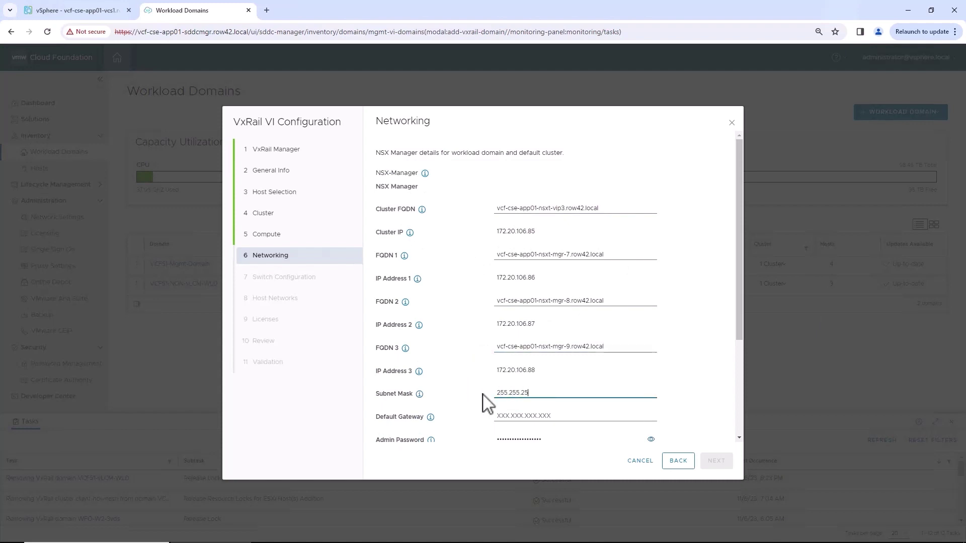
text(5.0)
key(Tab)
text(172.20.106.1)
scroll(738, 329, down, 3)
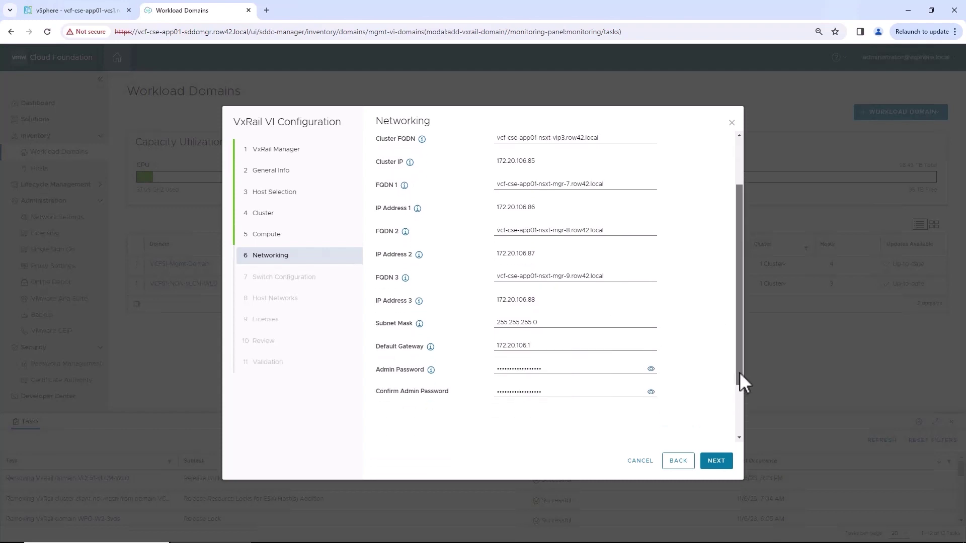
click(717, 462)
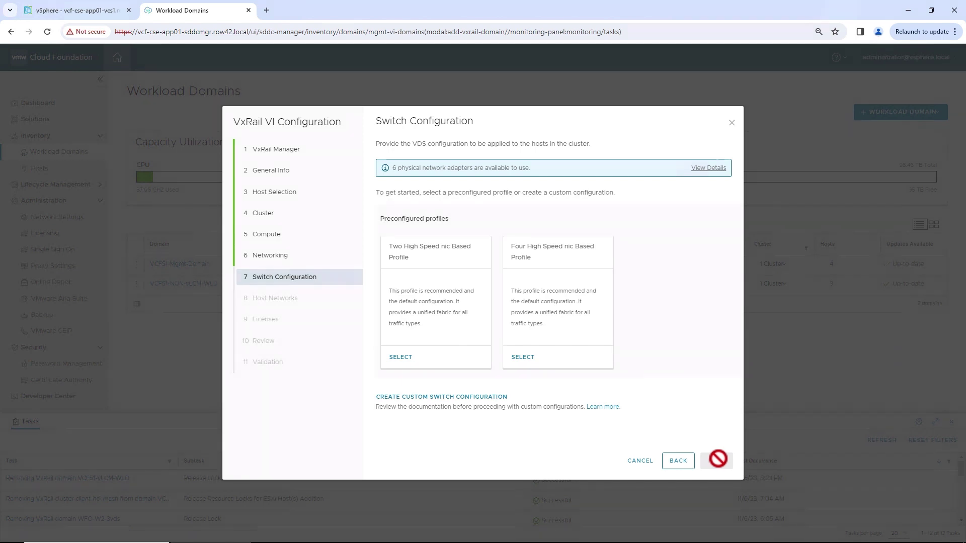
click(402, 358)
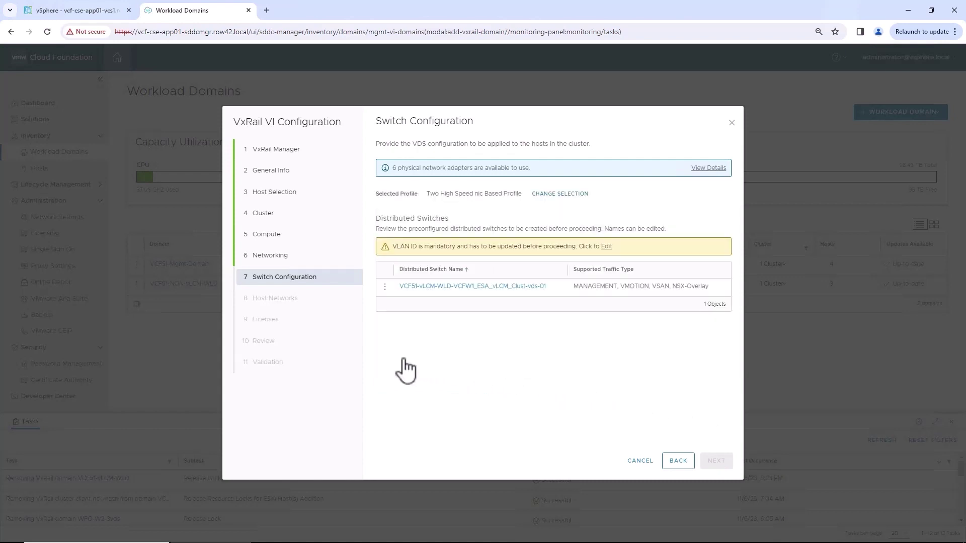
click(385, 288)
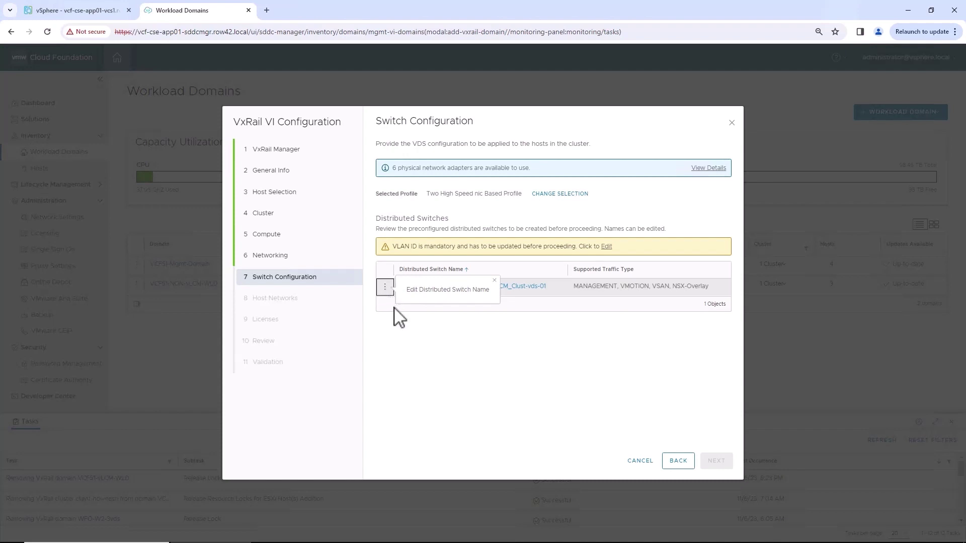
click(426, 295)
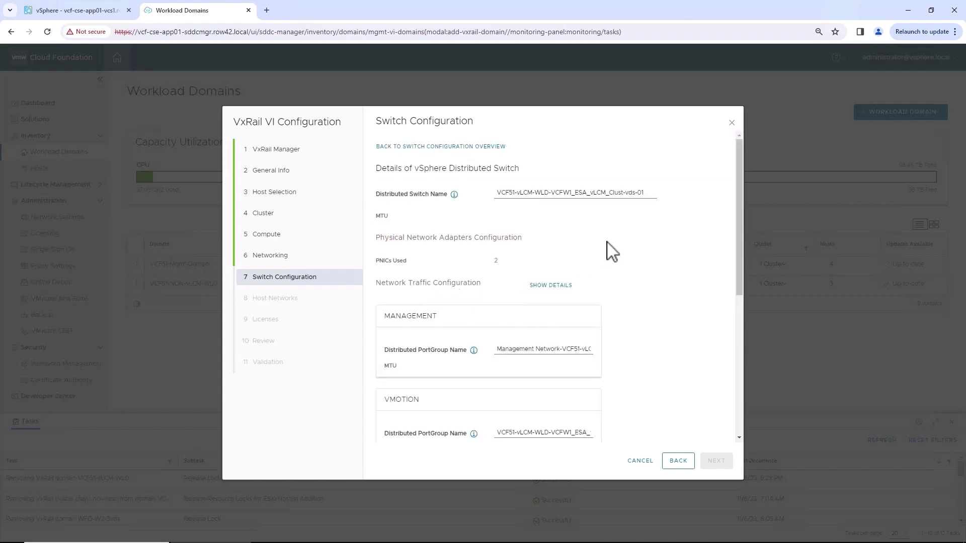
scroll(653, 254, down, 1)
scroll(663, 259, down, 1)
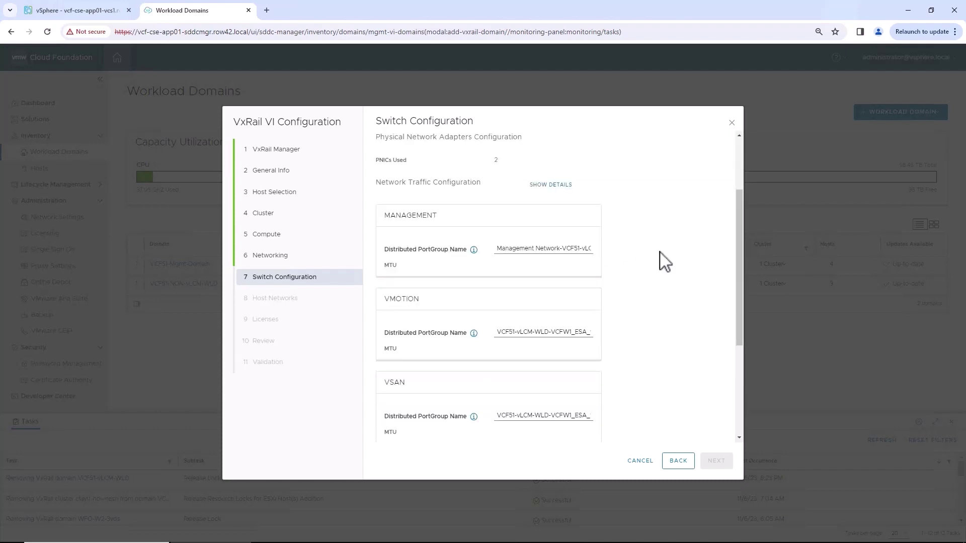
scroll(659, 260, down, 1)
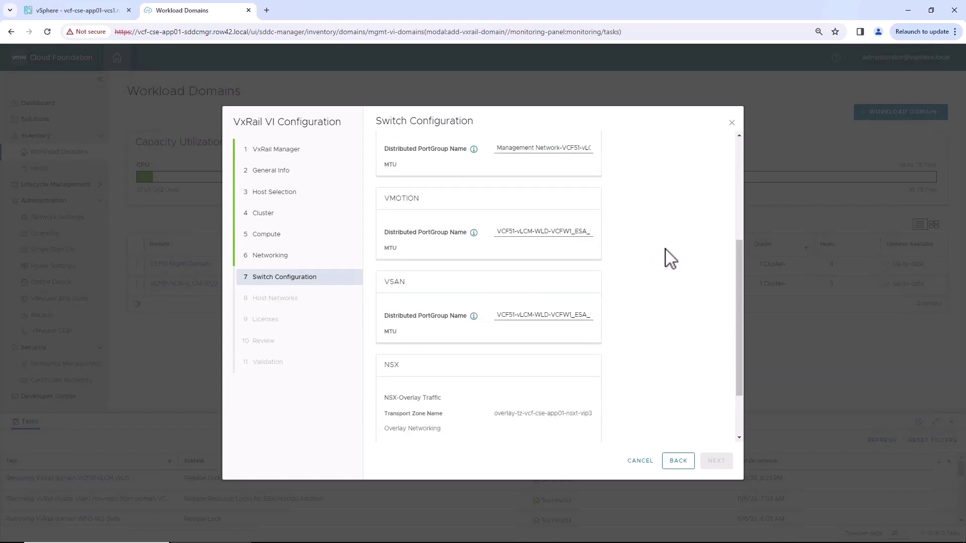
scroll(667, 257, down, 1)
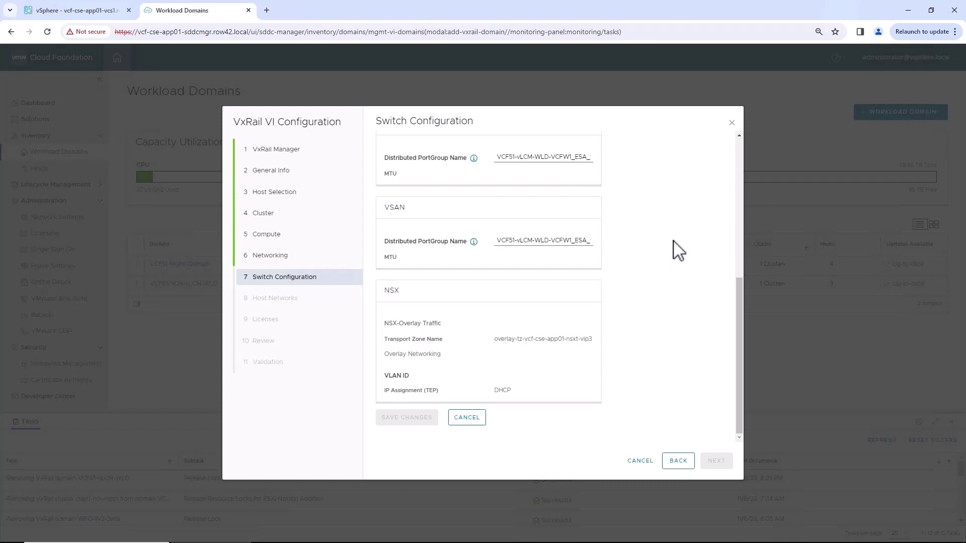
scroll(678, 250, up, 2)
scroll(678, 250, up, 1)
scroll(678, 251, up, 1)
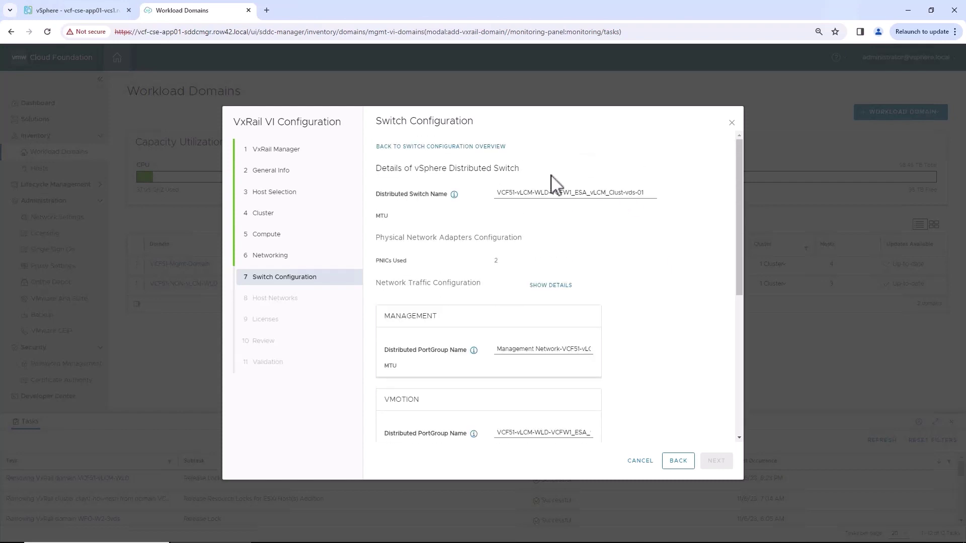
click(481, 148)
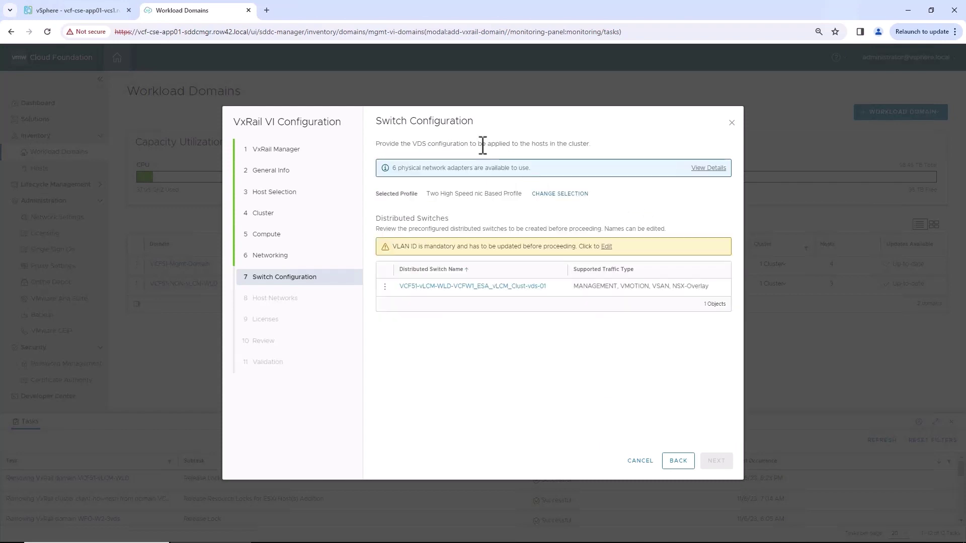
Replace the preconfigured VDS profiles with a custom switch configuration
click(548, 195)
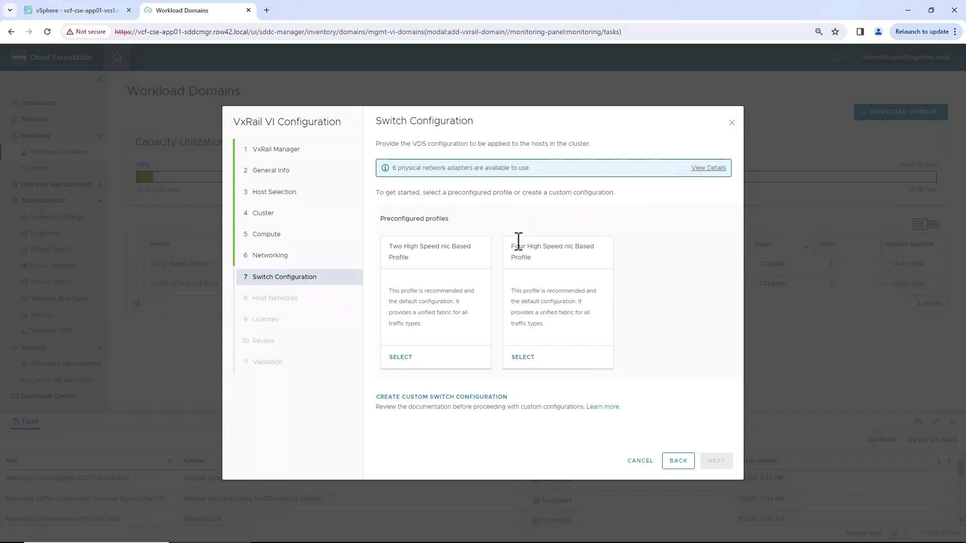
click(441, 398)
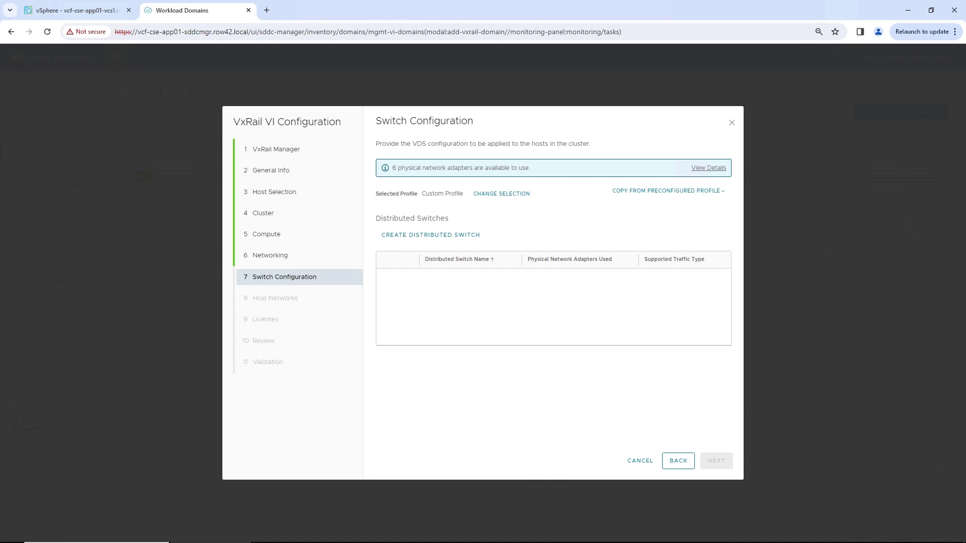
Create a distributed switch named System-vDS with MTU 9000
click(451, 235)
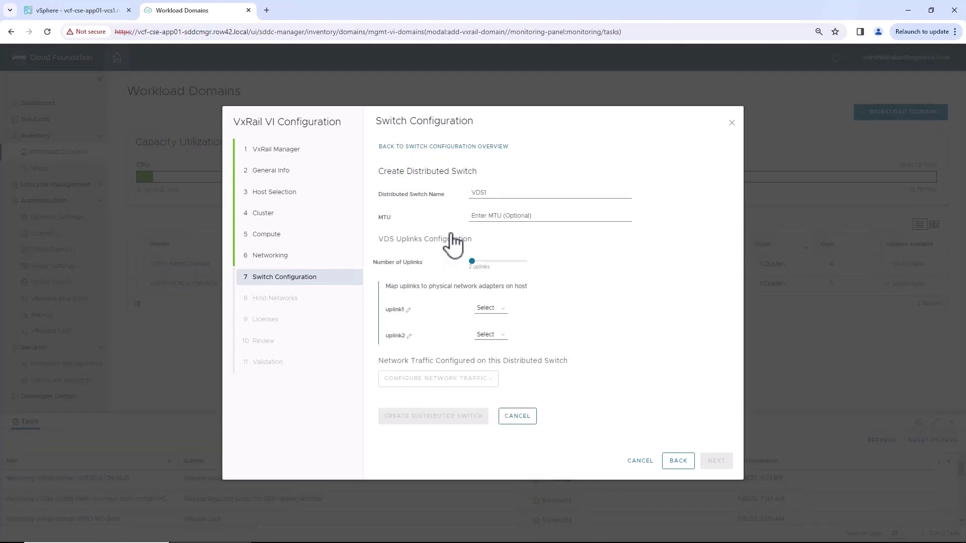
click(478, 192)
text(Syst)
text(em-vDS)
key(Tab)
text(9000)
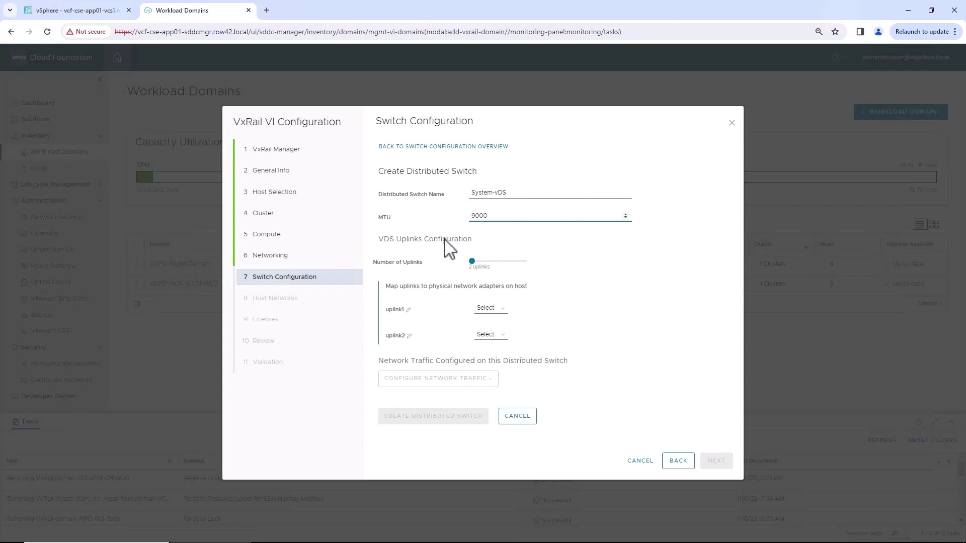
Try 4 and 6 uplinks, then set the switch back to two uplinks
click(491, 261)
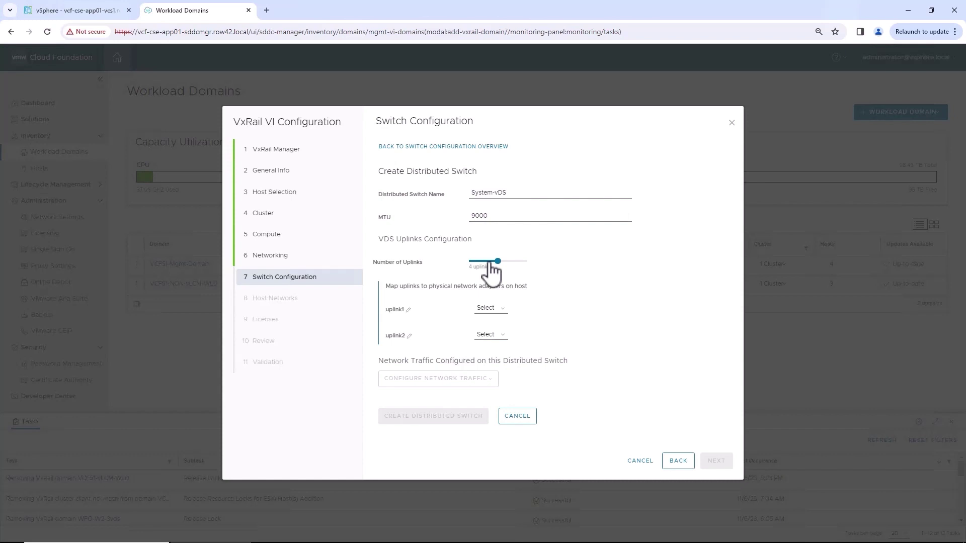
click(501, 321)
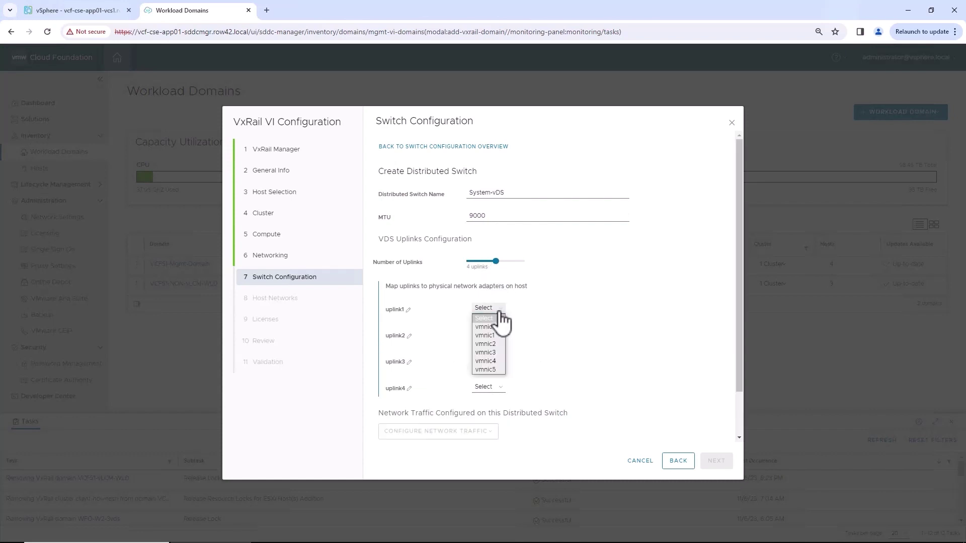
click(498, 312)
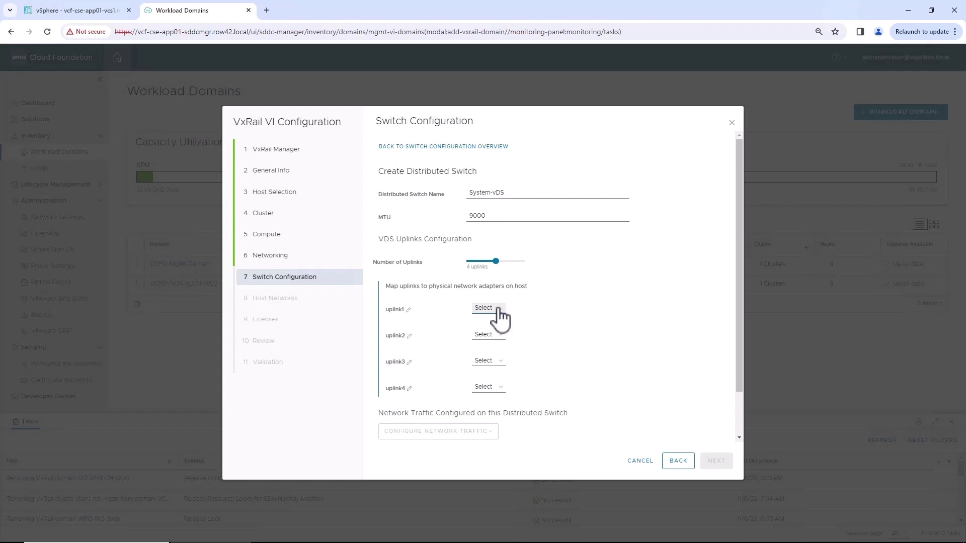
click(512, 265)
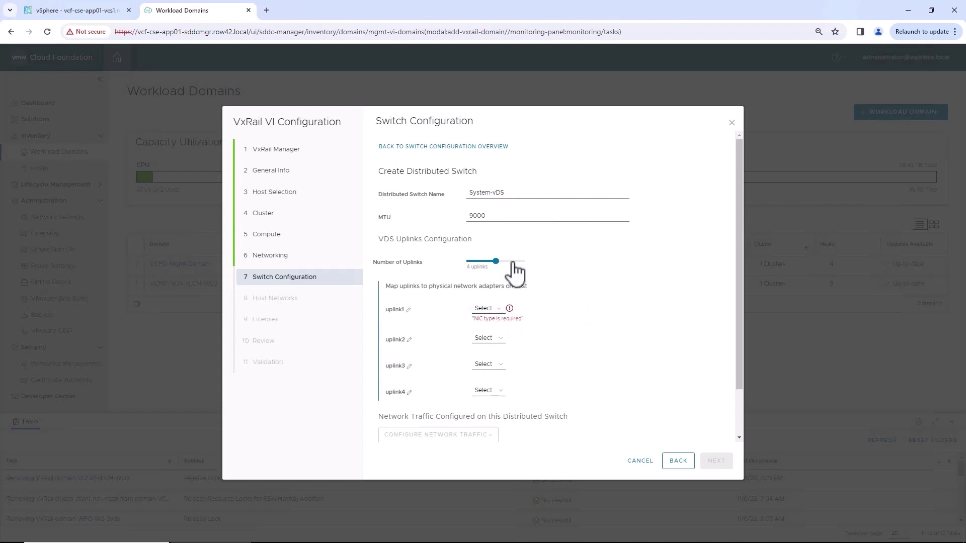
click(513, 262)
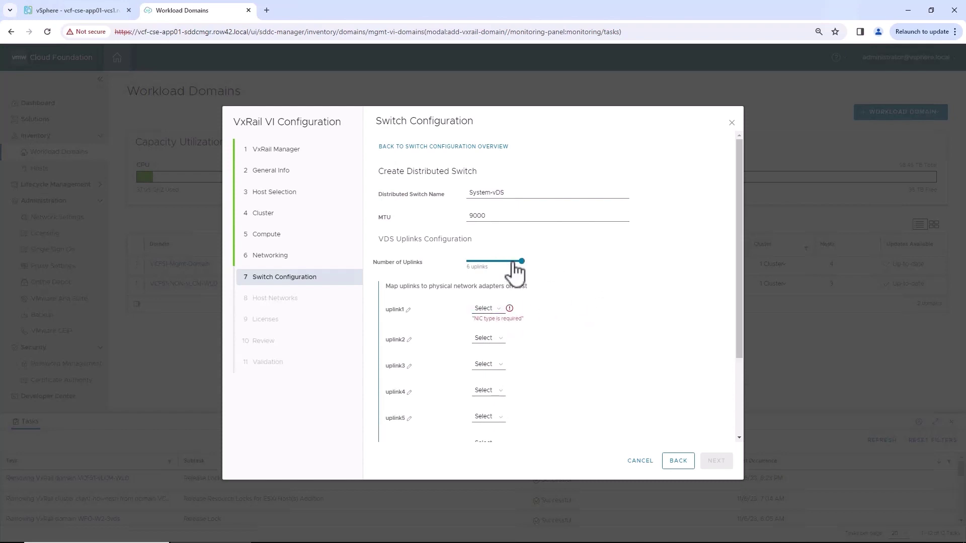
click(470, 262)
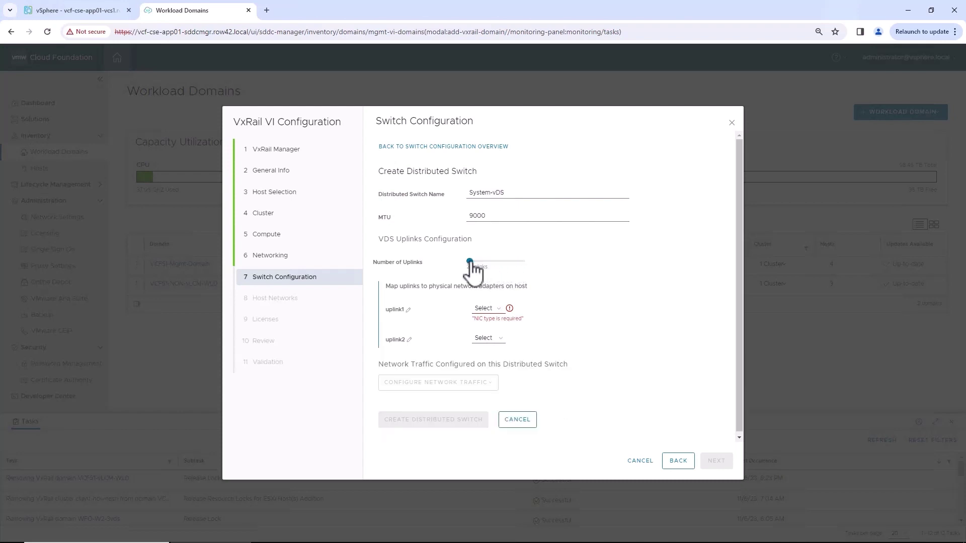
Map uplink1 to vmnic2 and uplink2 to vmnic3
click(495, 308)
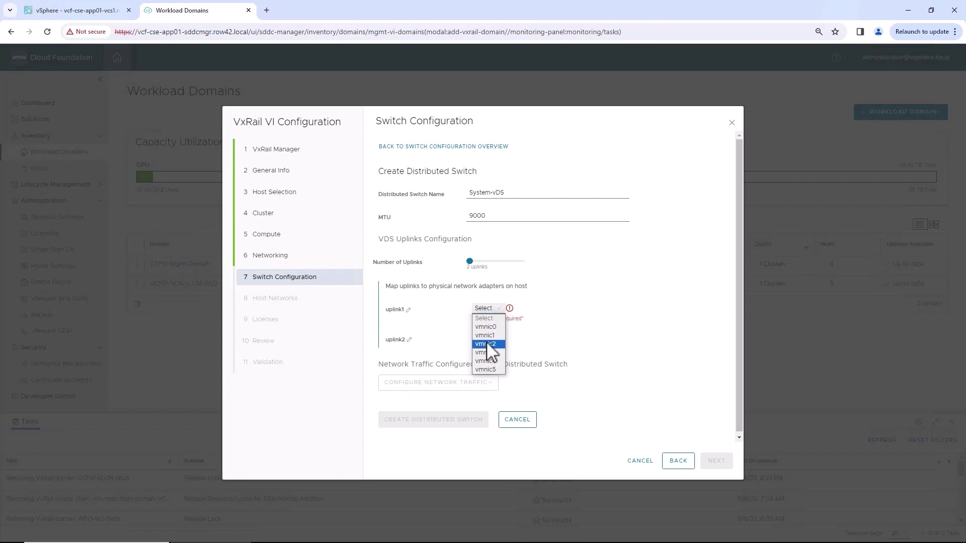
click(487, 342)
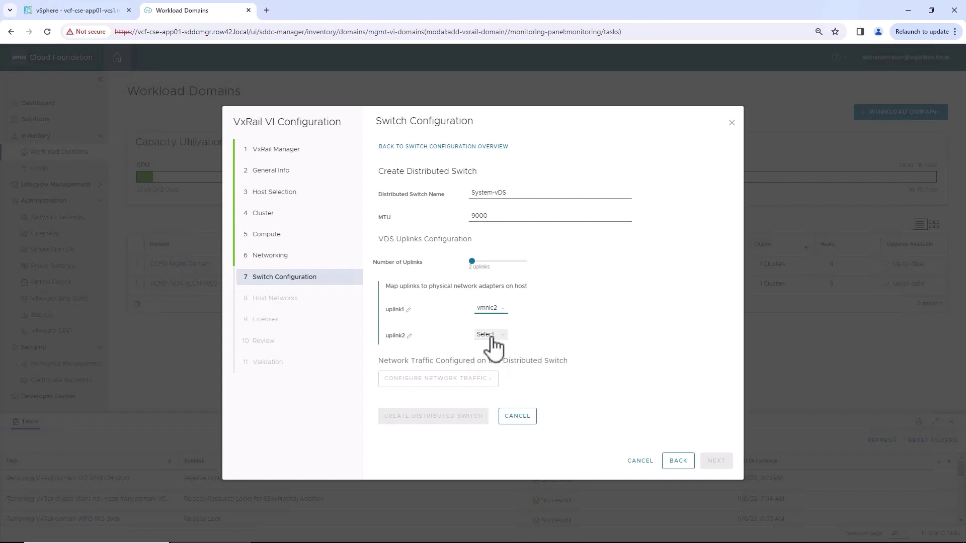
click(491, 335)
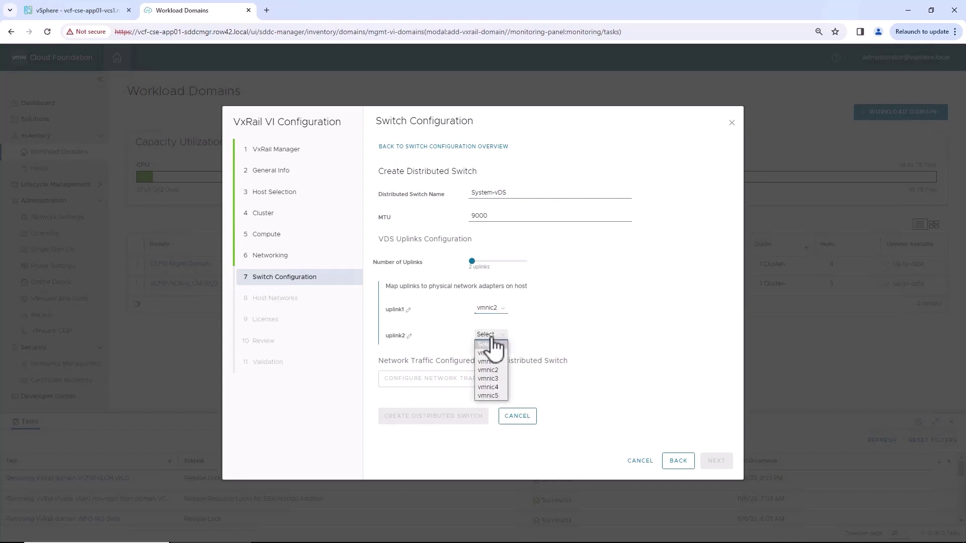
click(491, 378)
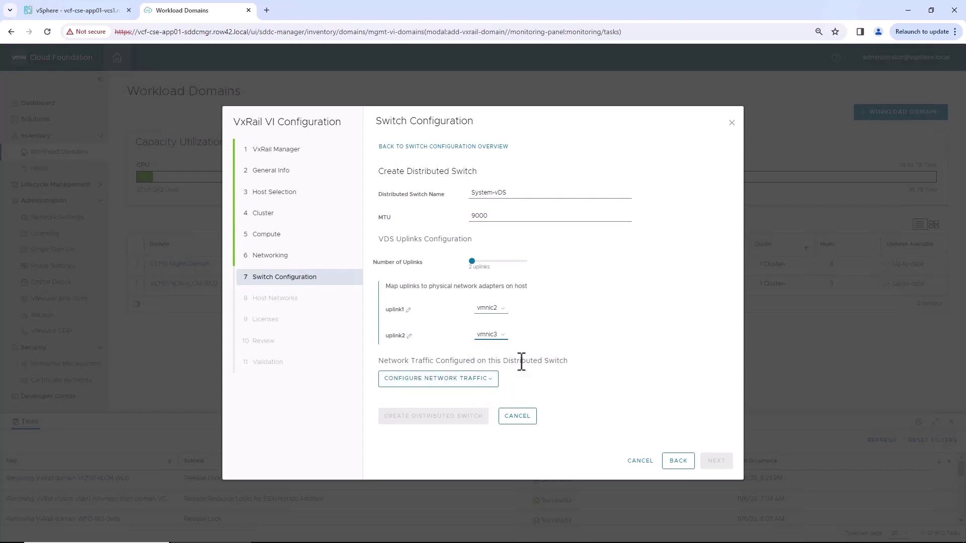
click(483, 381)
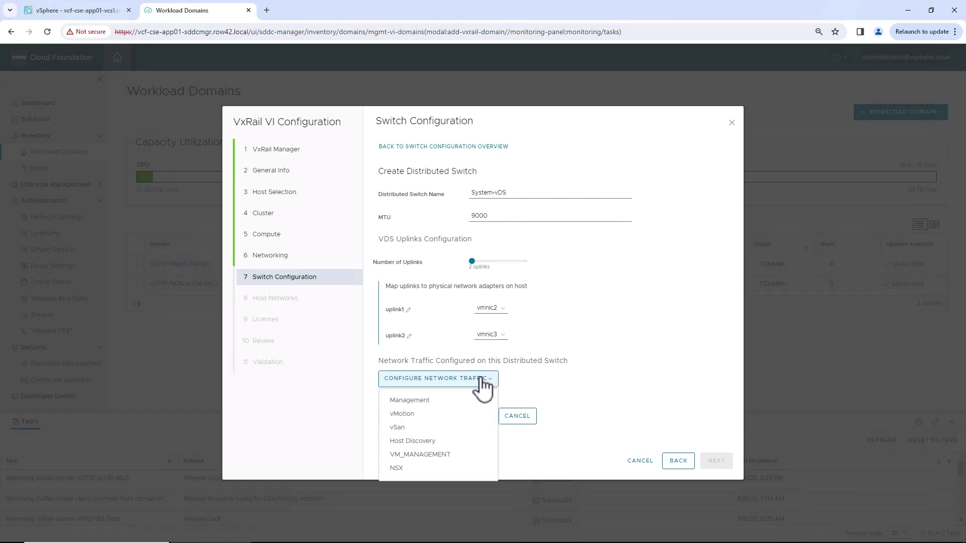
Add Management traffic as Management Network-PG with MTU 9000 and physical NIC load balancing
click(420, 402)
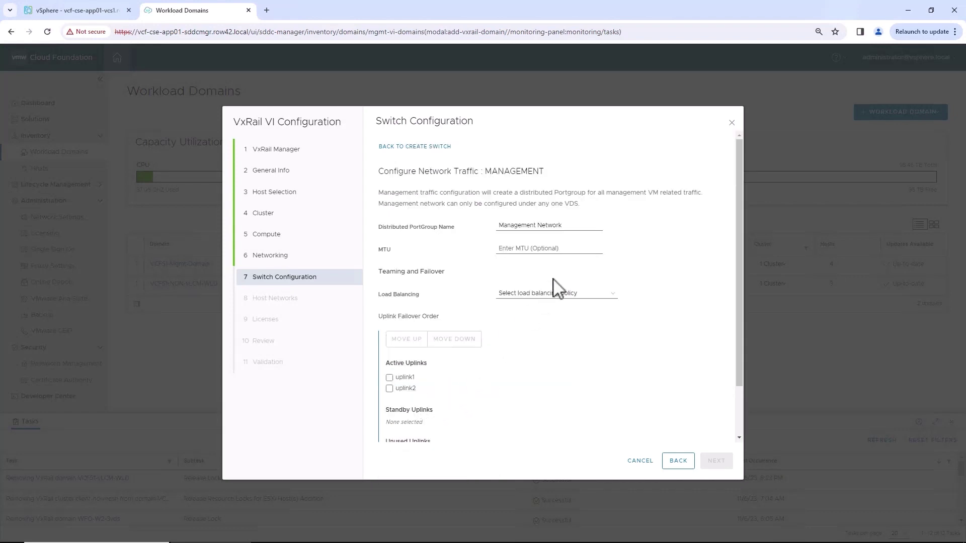
click(578, 229)
text(PG)
key(Tab)
text(9000)
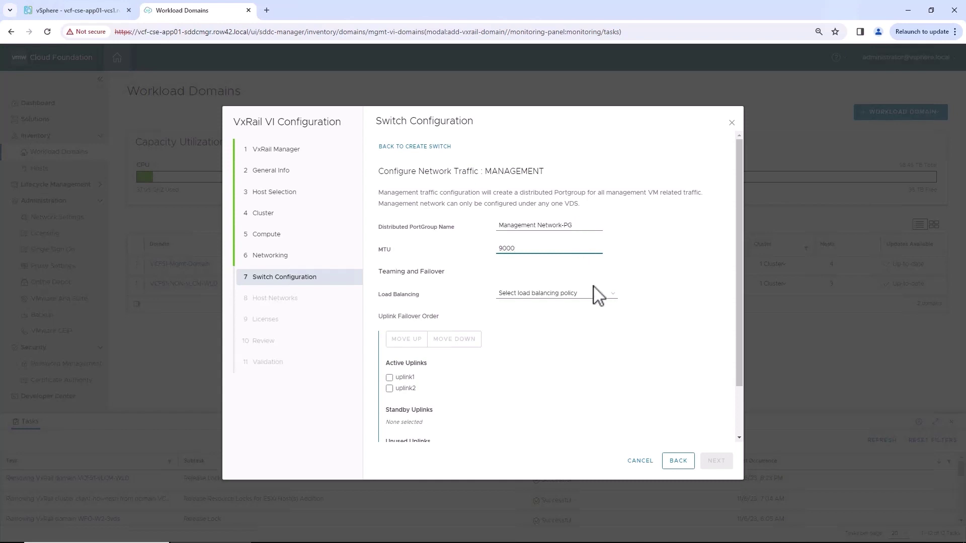
click(594, 295)
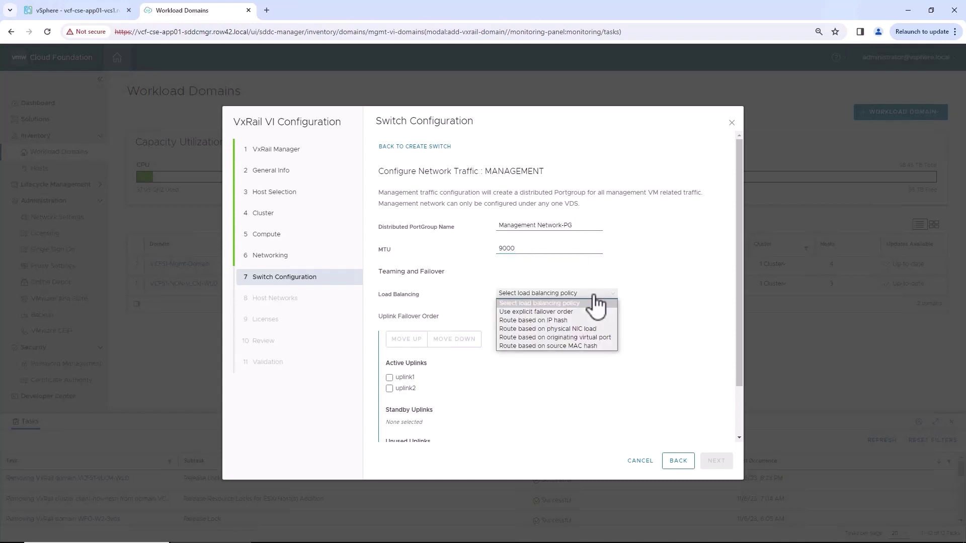
click(575, 329)
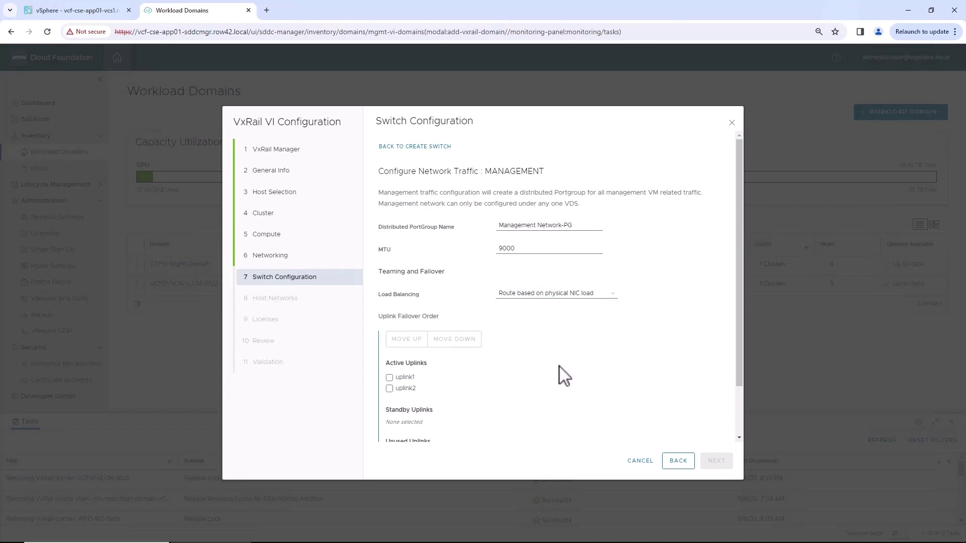
scroll(559, 377, down, 2)
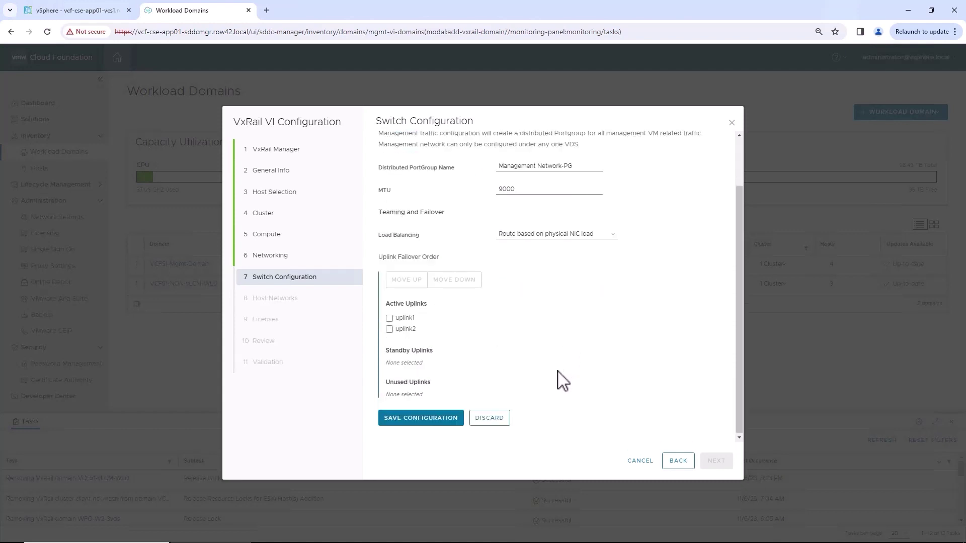
click(434, 420)
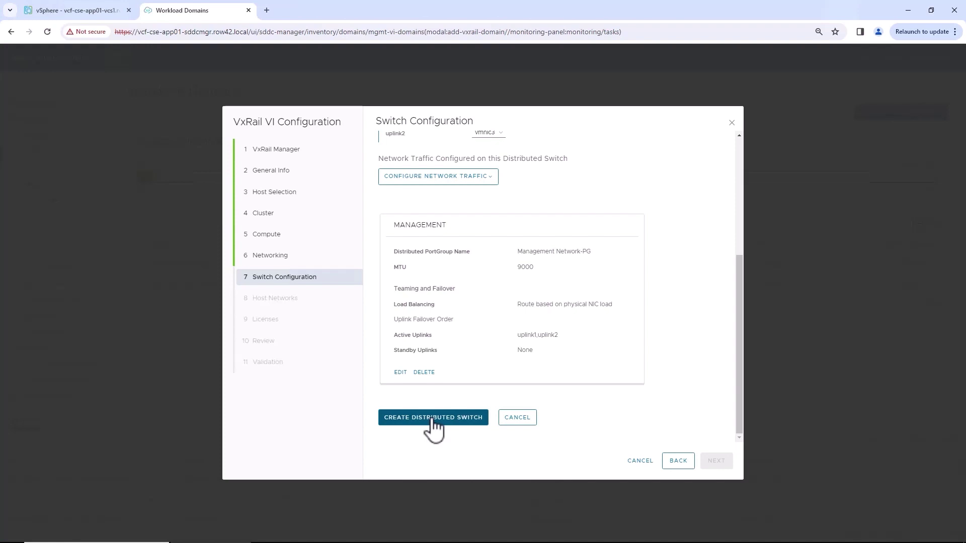
Add vMotion traffic as vMotion-PG with physical NIC load balancing
click(462, 178)
click(414, 200)
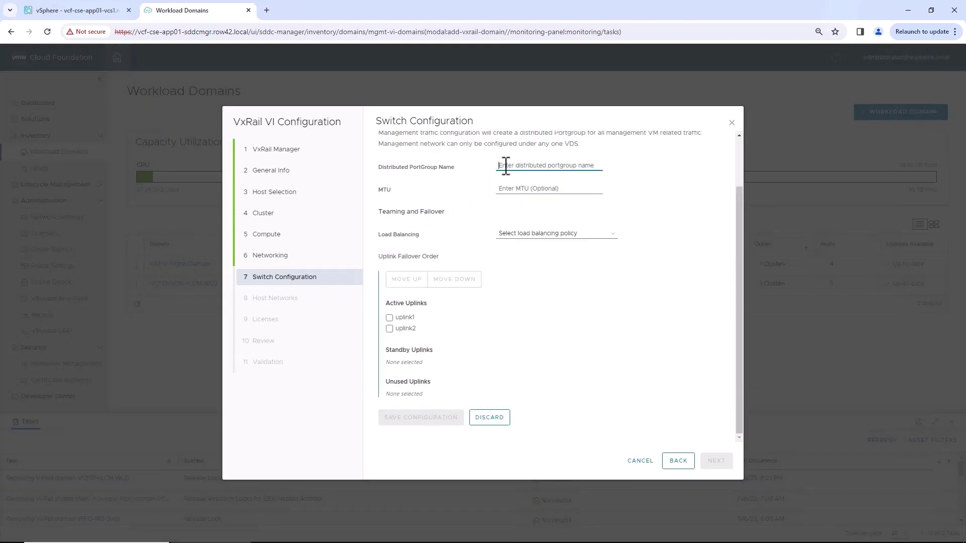
text(vMotion-PG)
key(Tab)
text(9000)
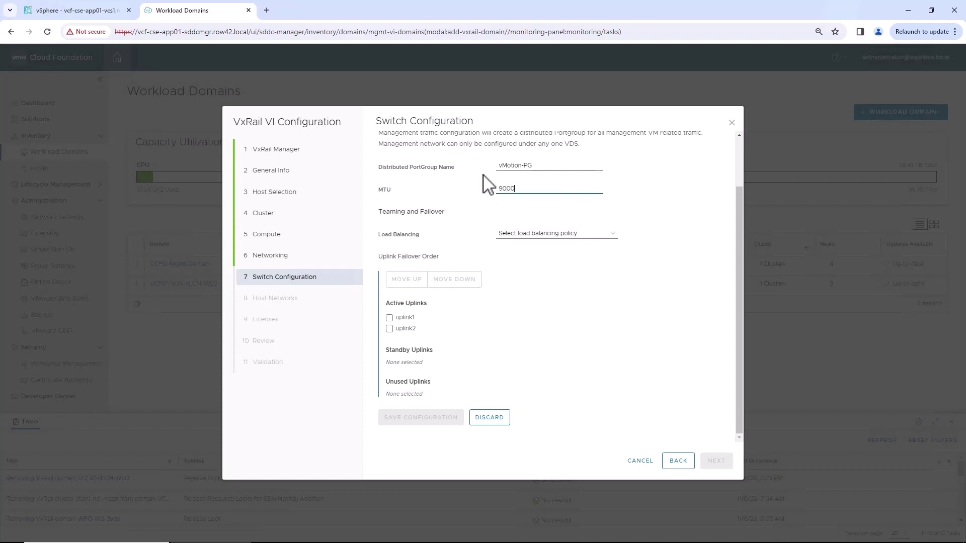
click(538, 235)
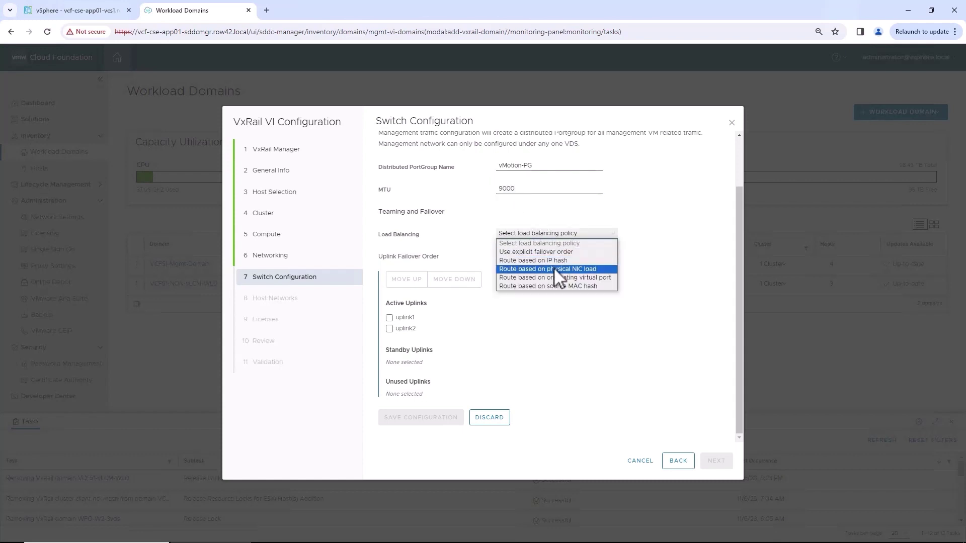
click(553, 268)
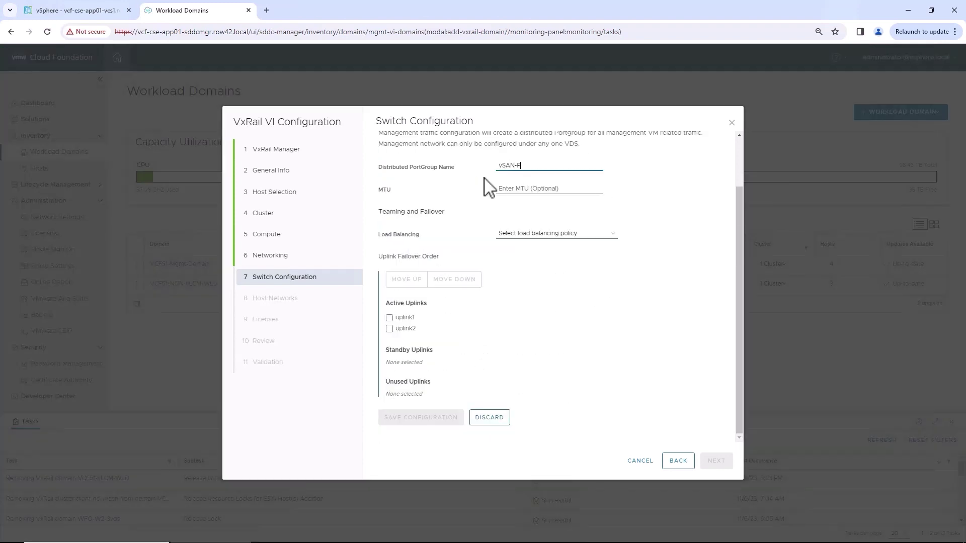
Add vSAN traffic as VSAN-PG with physical NIC load balancing and uplink1 on standby
key(Tab)
text(9000)
click(557, 233)
click(558, 273)
click(389, 317)
click(453, 279)
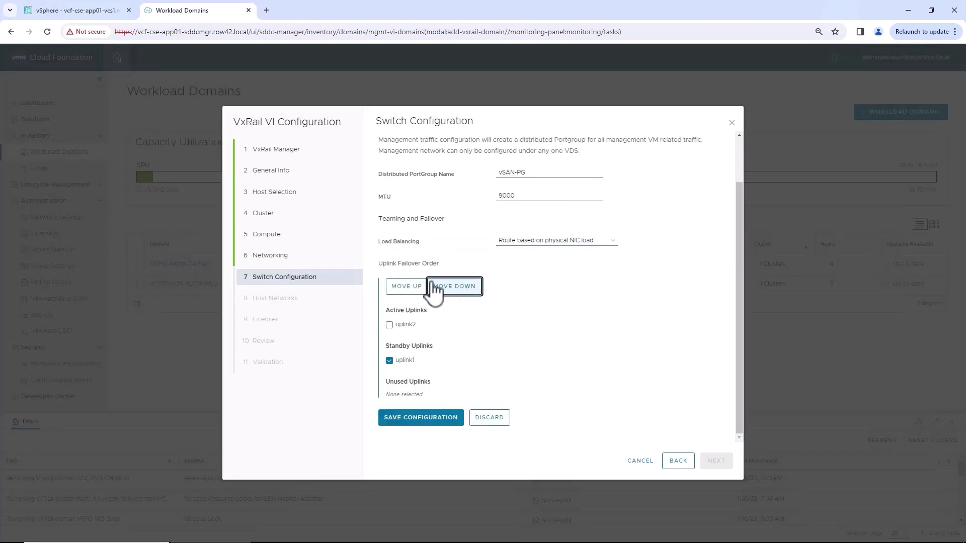
click(417, 290)
Add Host Discovery traffic as Loudmouth-PG, routed by originating virtual port, with uplink2 on standby
click(421, 418)
scroll(438, 377, up, 5)
click(468, 326)
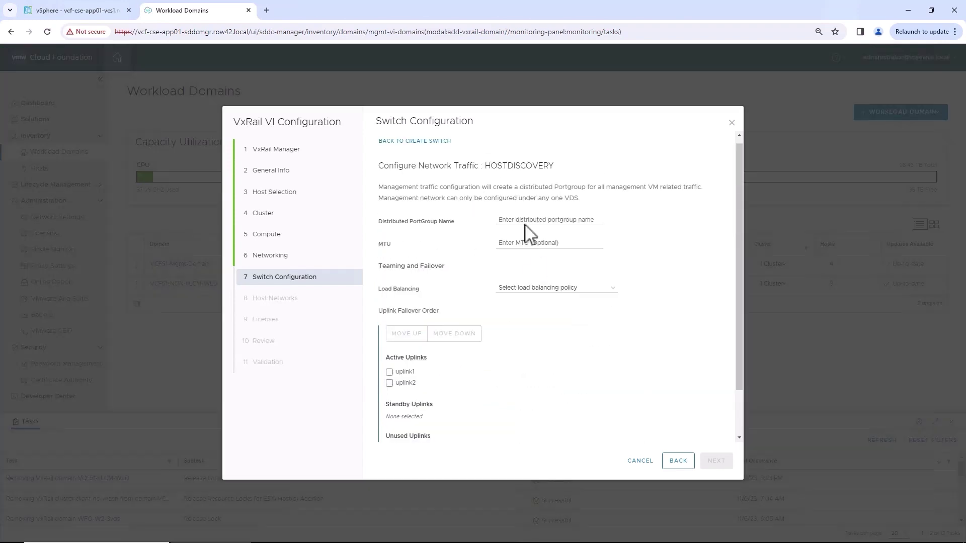
click(517, 220)
text(Loudmout-PG)
key(Tab)
text(1500)
click(531, 219)
text(h)
click(626, 293)
click(560, 338)
click(389, 383)
click(454, 333)
scroll(438, 392, down, 2)
click(434, 419)
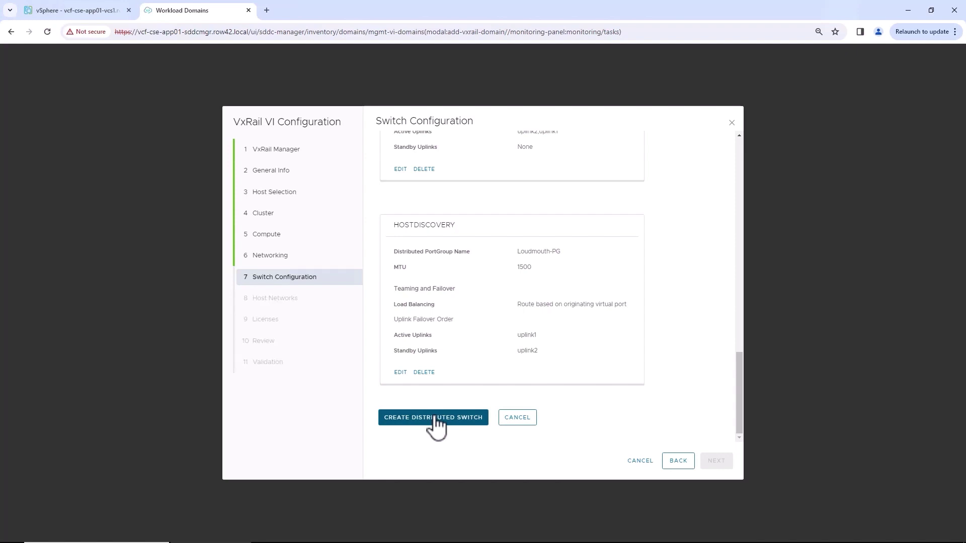
Create System-vDS with its Management, vMotion, vSAN and Host Discovery traffic
click(436, 420)
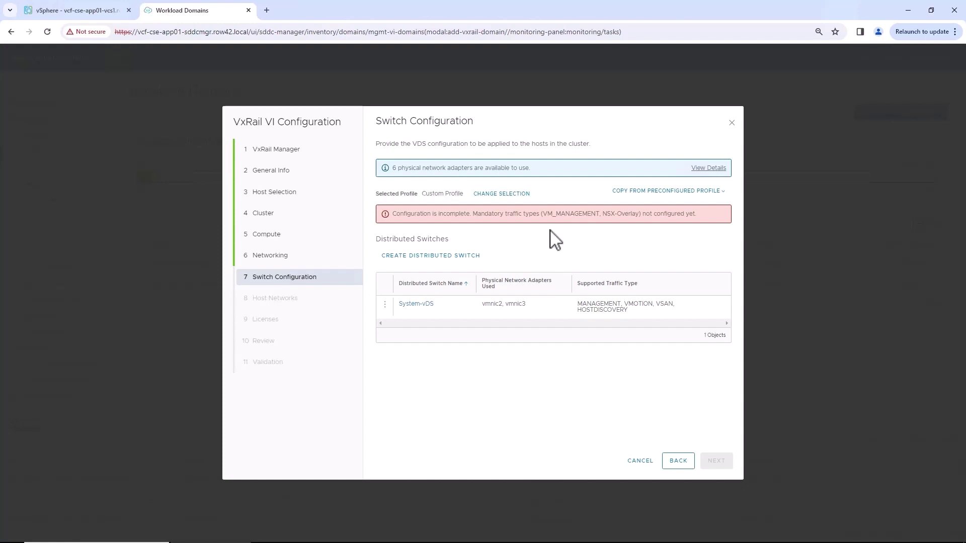
Edit System-vDS to add VM_MANAGEMENT traffic as VM-Network-PG, MTU 9000, physical NIC load balancing
click(411, 304)
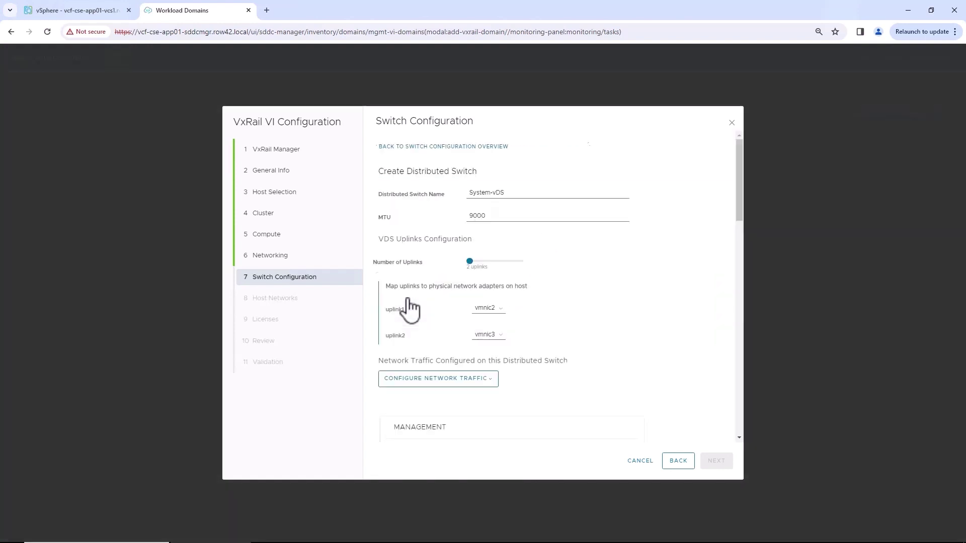
click(443, 378)
click(423, 403)
click(511, 225)
text(VM-Network-PG)
key(Tab)
text(9000)
click(557, 292)
click(538, 327)
scroll(539, 395, down, 2)
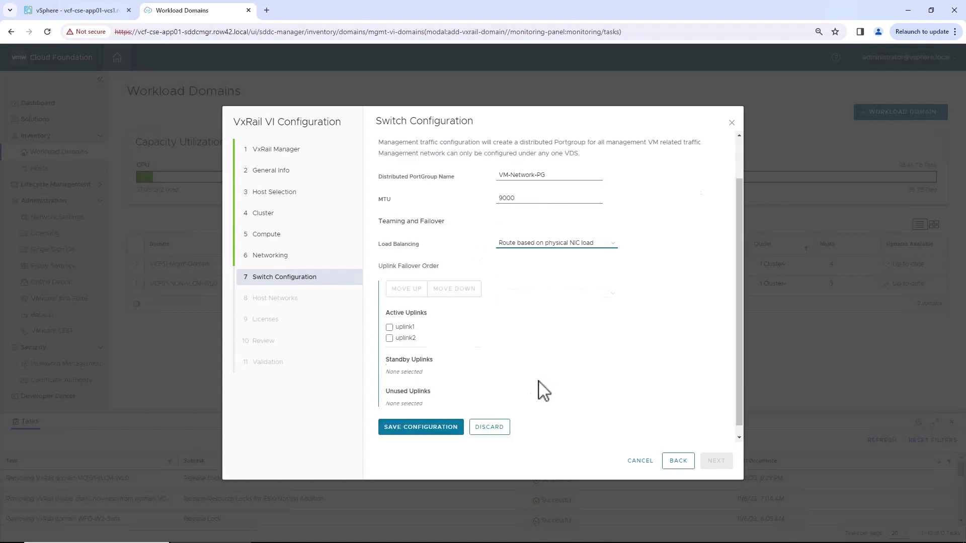
click(426, 422)
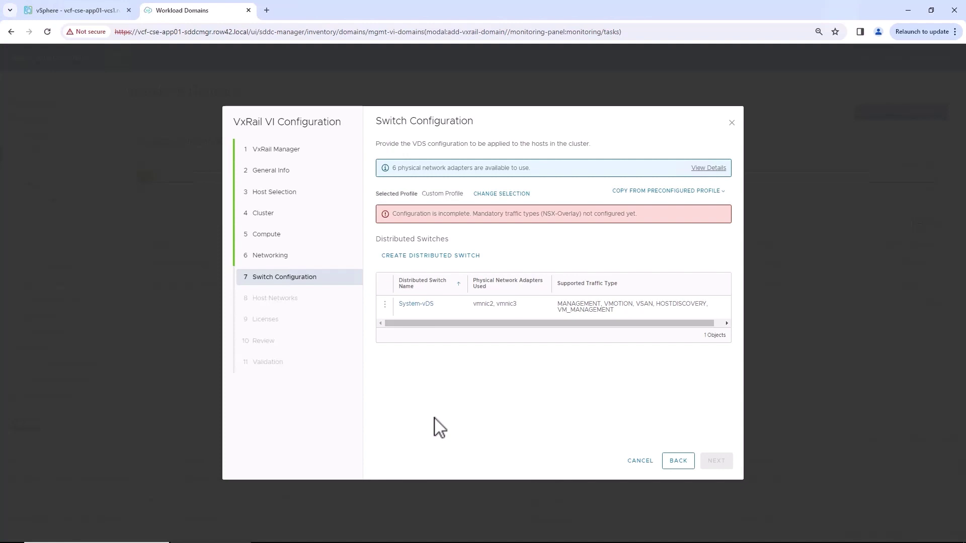
Start a new distributed switch named NSX-Overlay-vDS with MTU 9000
click(442, 255)
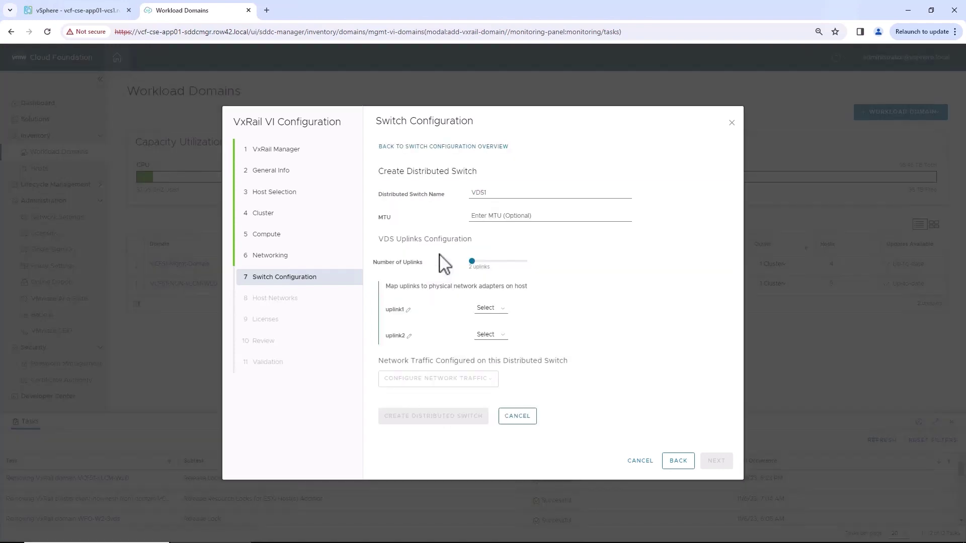
click(478, 194)
key(ctrl+a)
text(NSX-)
text(Over)
text(lay-vDS)
key(Tab)
text(9000)
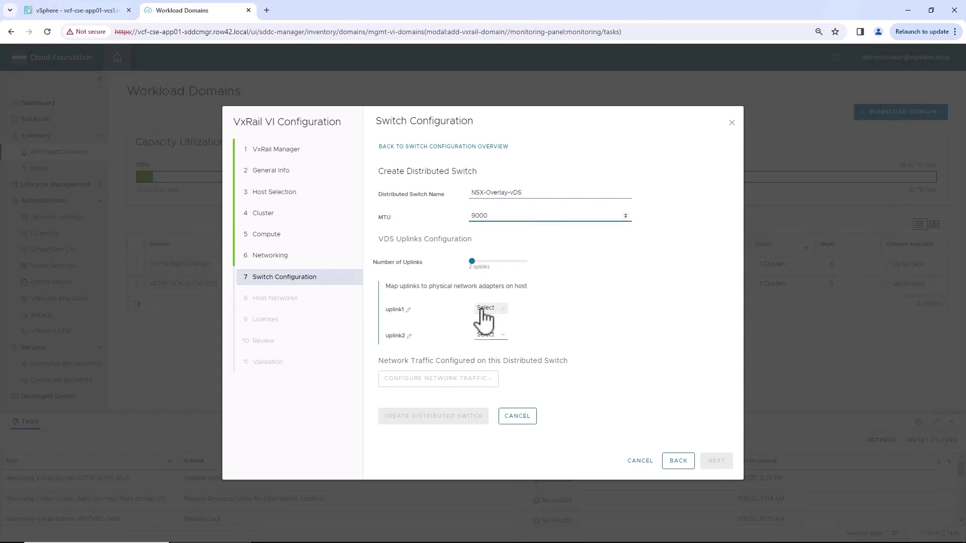
Assign vmnic4 and vmnic5 to its uplinks and begin NSX traffic configuration
click(488, 309)
click(486, 344)
click(492, 336)
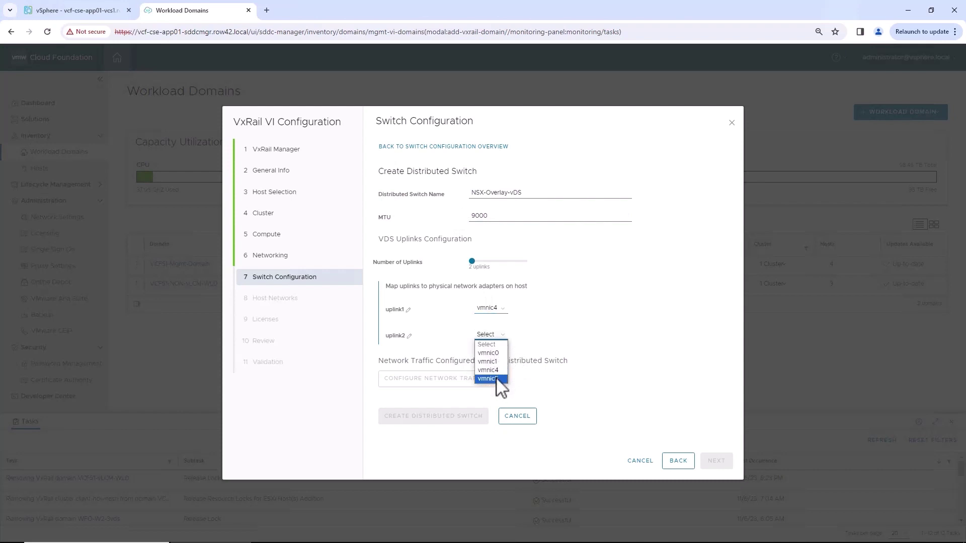
click(498, 376)
click(483, 383)
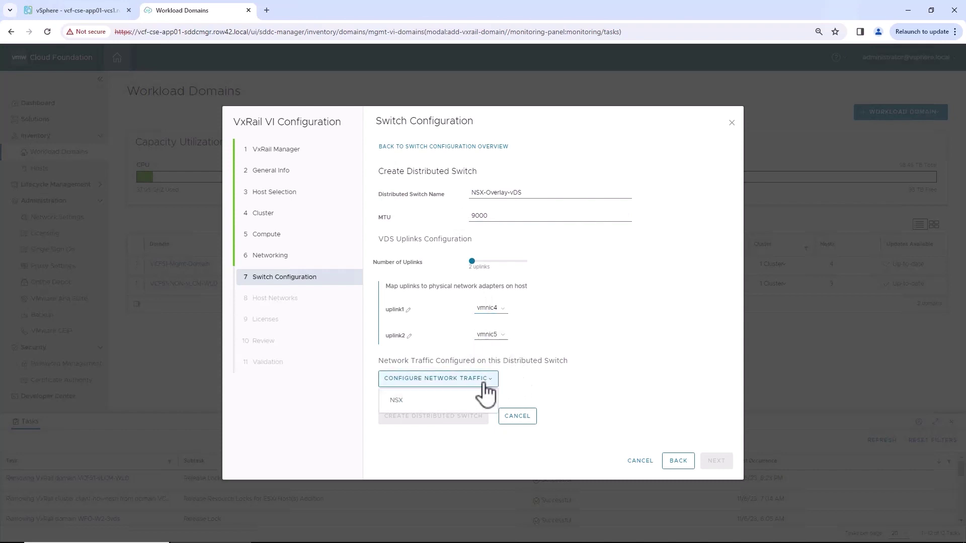
click(400, 403)
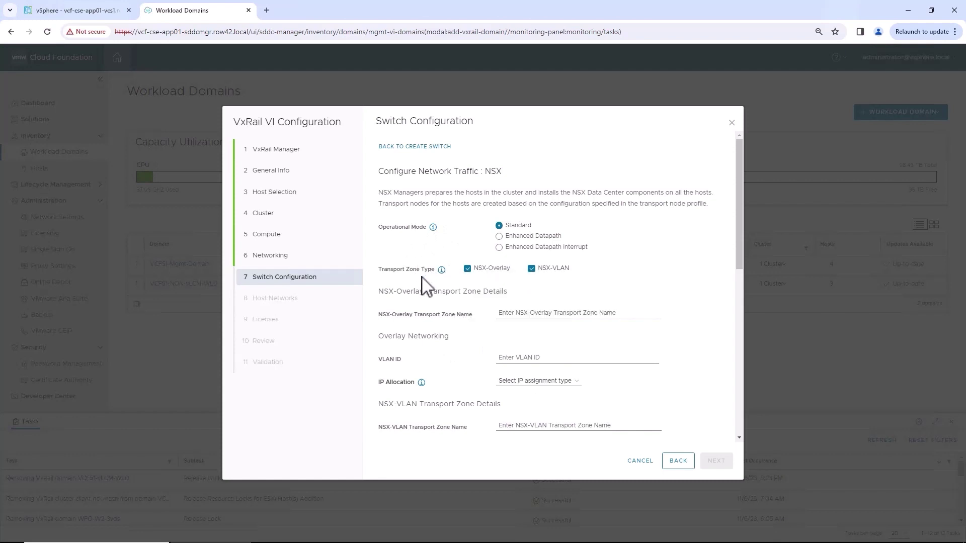
Keep only the NSX-Overlay transport zone, on VLAN 200 with DHCP IP allocation
click(531, 269)
click(515, 314)
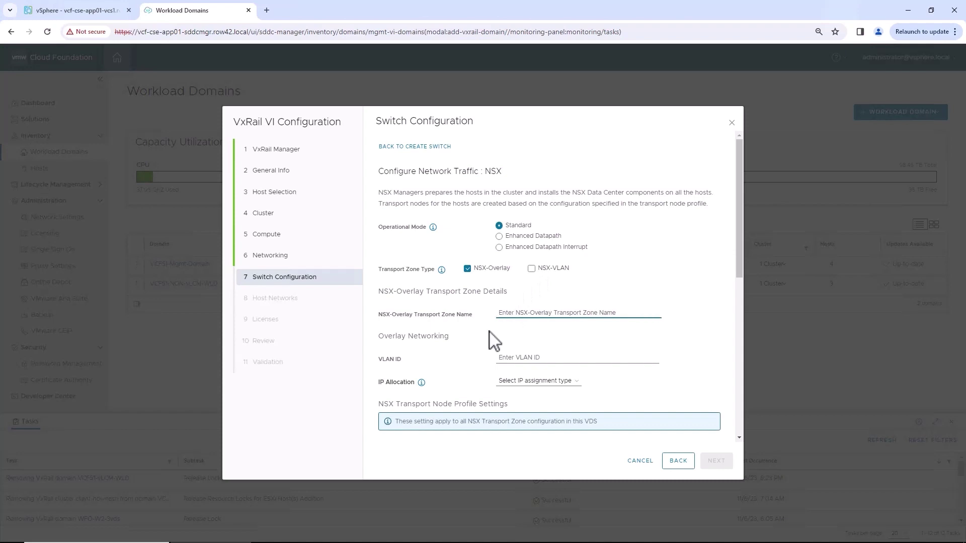
text(nsx-overlay-vds)
key(Tab)
text(200)
scroll(668, 317, down, 2)
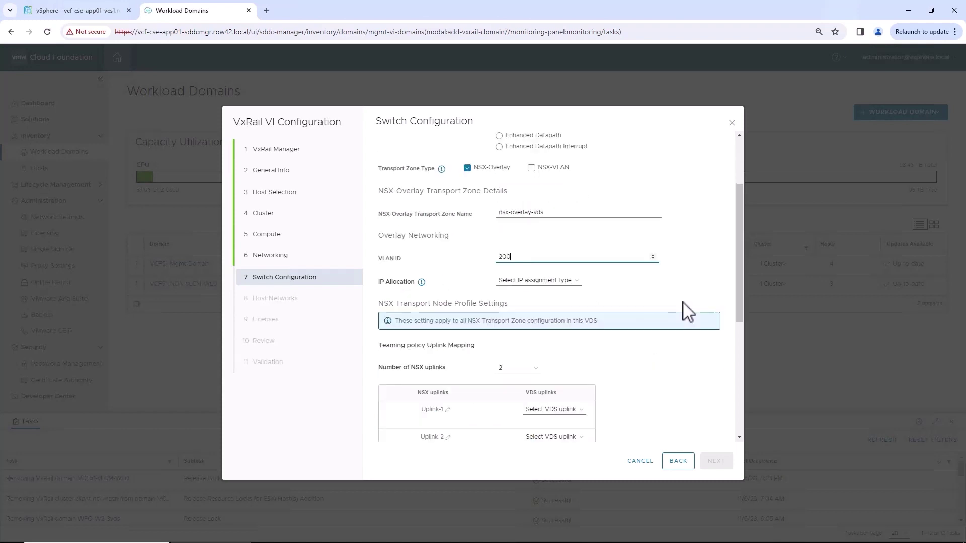
click(579, 287)
click(509, 294)
scroll(511, 260, down, 1)
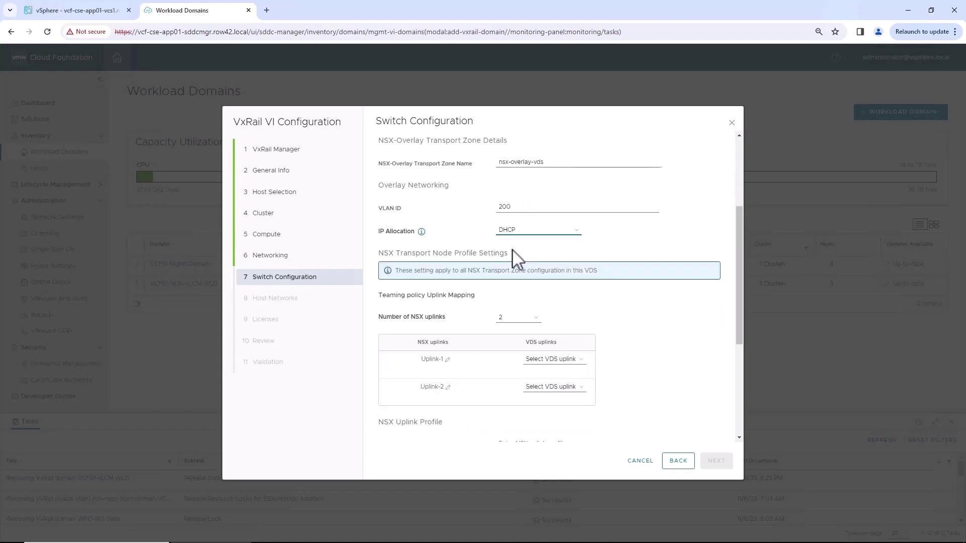
scroll(674, 314, down, 2)
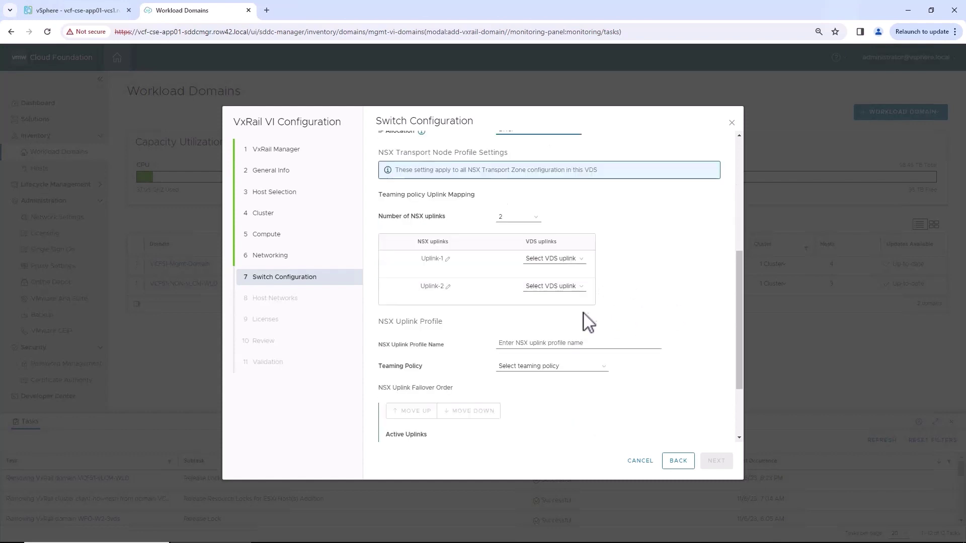
Map Uplink-1/Uplink-2 to uplink1/uplink2, use Load Balance Source teaming, and create the switch
click(554, 259)
click(551, 277)
click(550, 316)
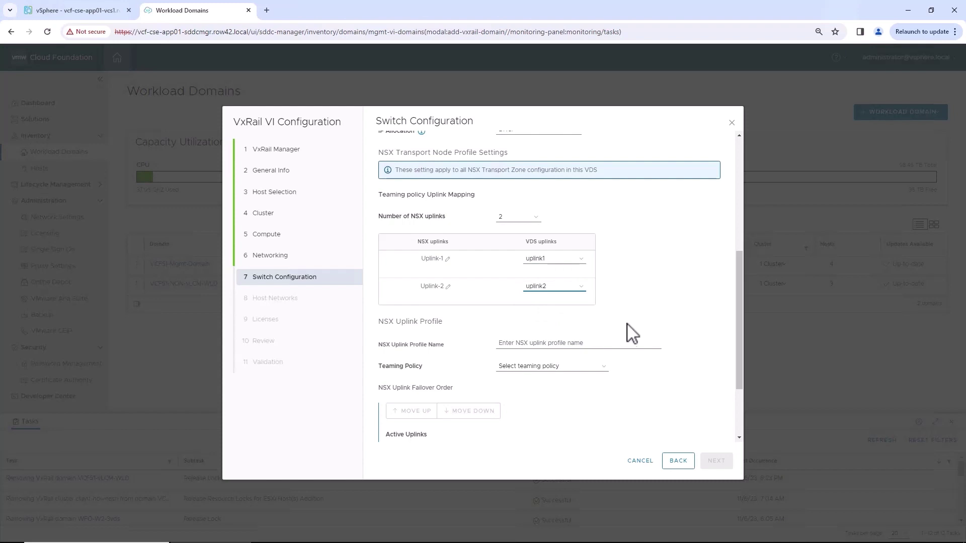
click(586, 344)
text(nsxuplinkprofile1)
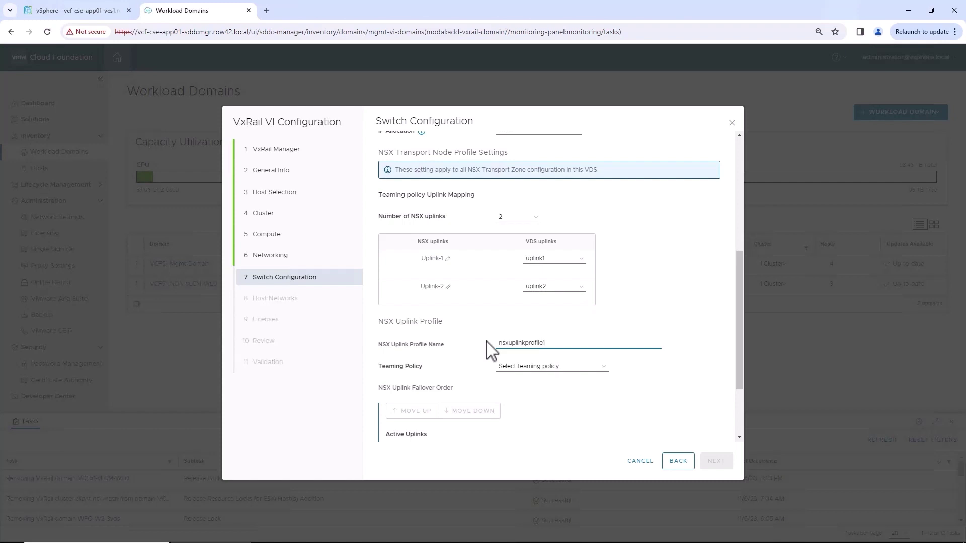
click(501, 368)
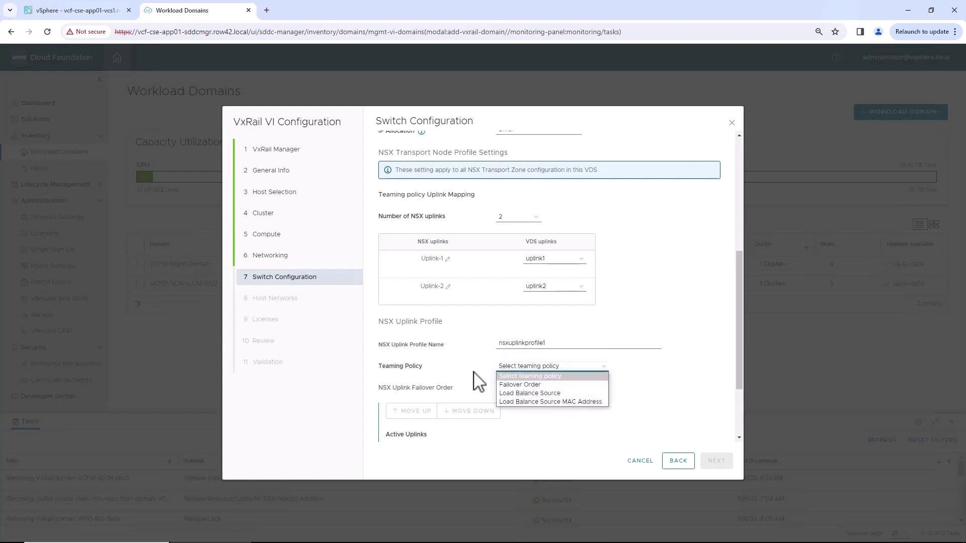
click(521, 393)
scroll(528, 407, down, 2)
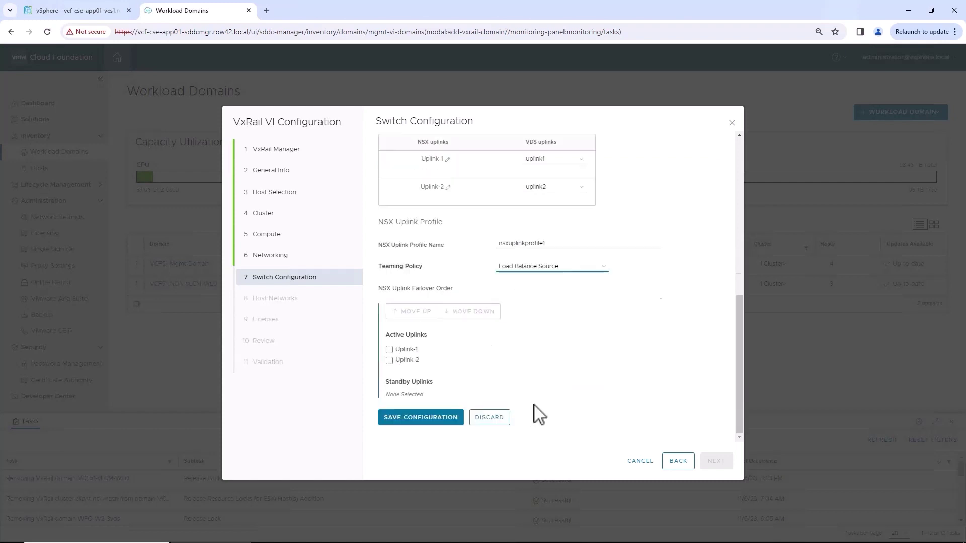
click(444, 418)
click(445, 425)
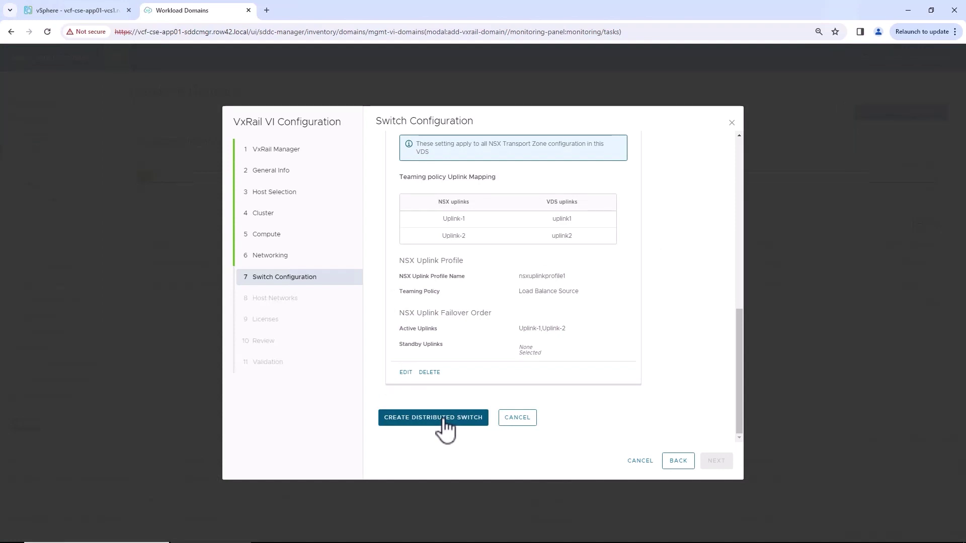
click(446, 419)
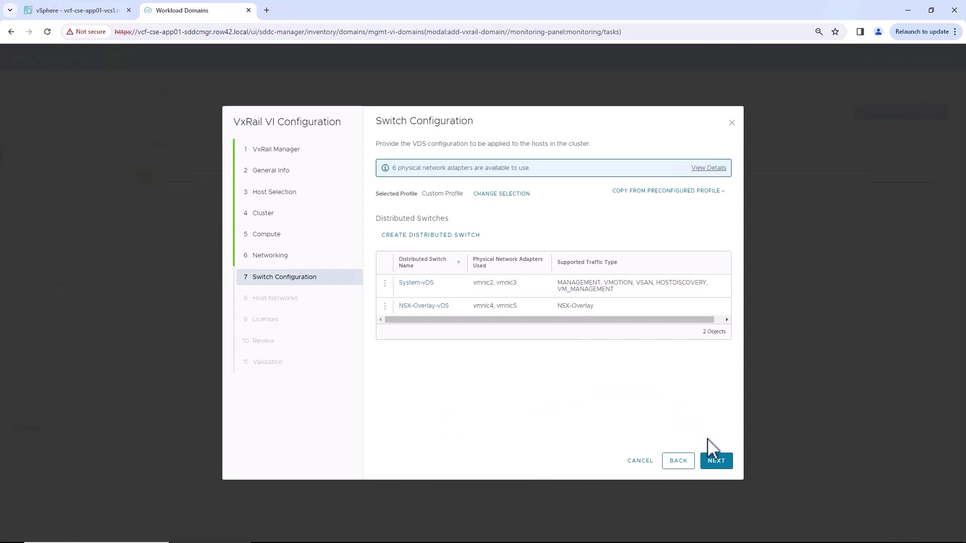
Set vMotion to VLAN 302, 192.168.2.0/24, gateway 192.168.2.1, range .30–.39
click(719, 462)
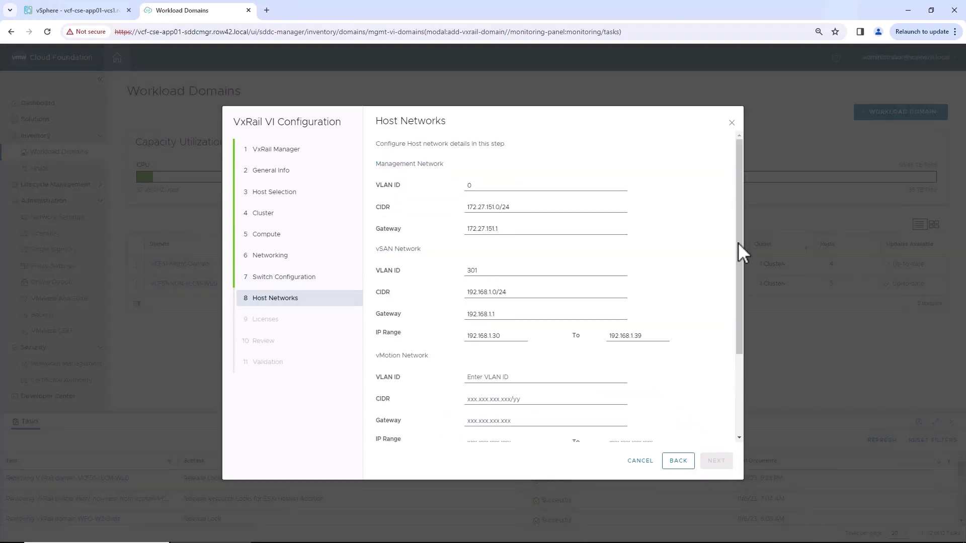
drag(737, 247, 735, 344)
click(487, 262)
text(302)
key(Tab)
text(192.168.2.0/24)
key(Tab)
text(192.168.2.1)
key(Tab)
text(192.168.2.30)
click(607, 326)
text(192.168.2.39)
Make the VM network the same as host management
key(Tab)
key(space)
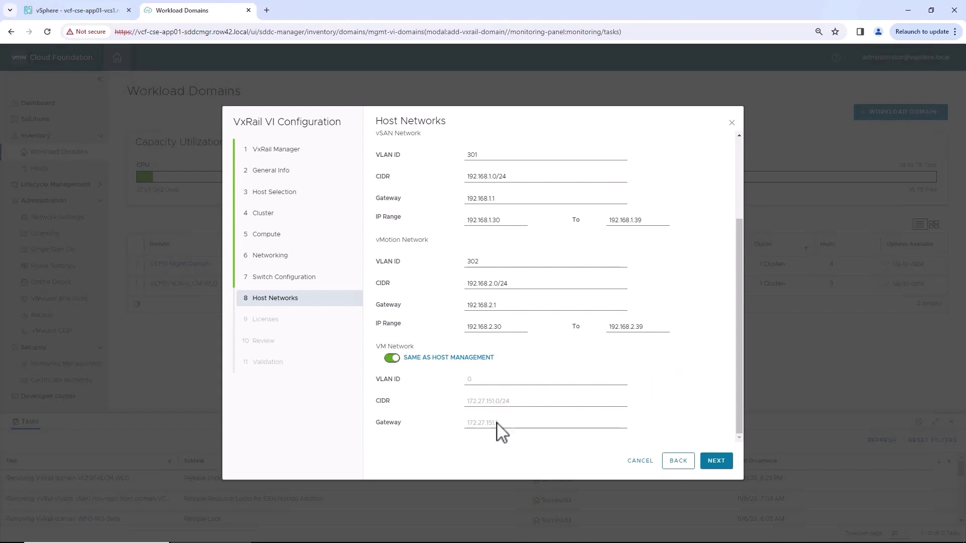
click(392, 360)
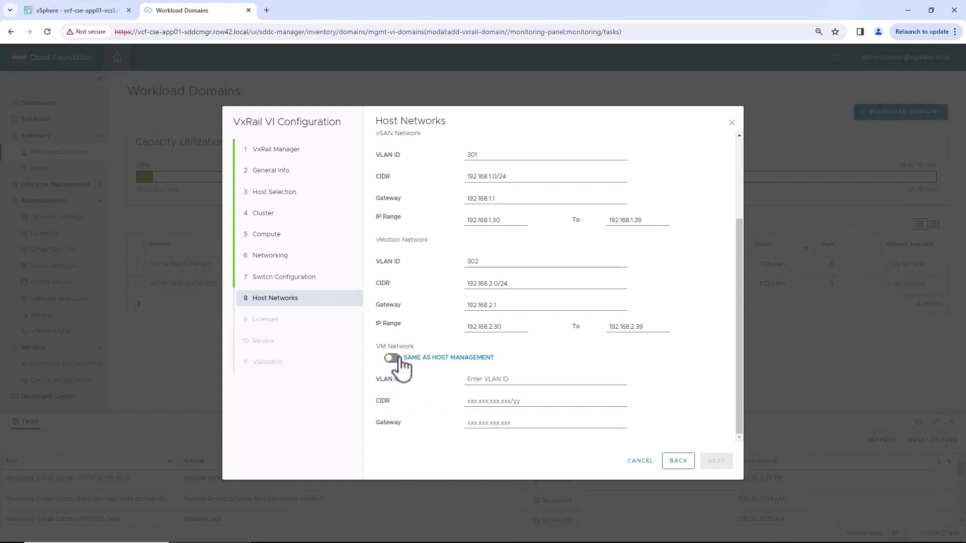
click(398, 359)
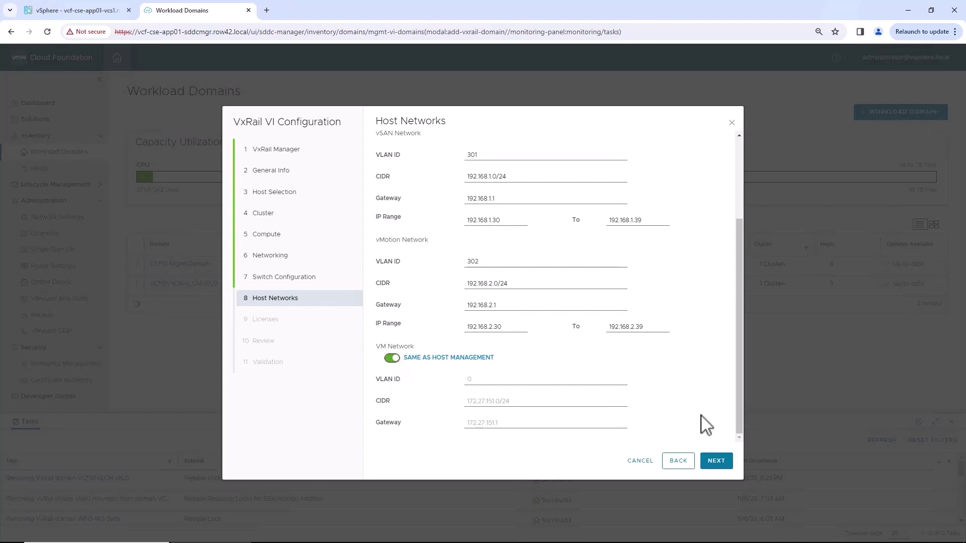
Pick one license each for NSX, vSAN and vSphere, then proceed to Review
click(715, 462)
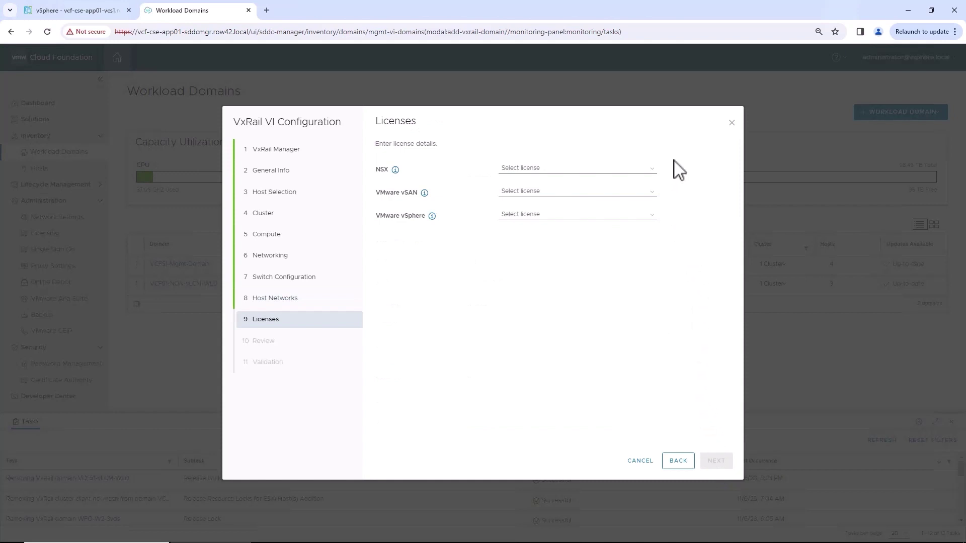
click(654, 175)
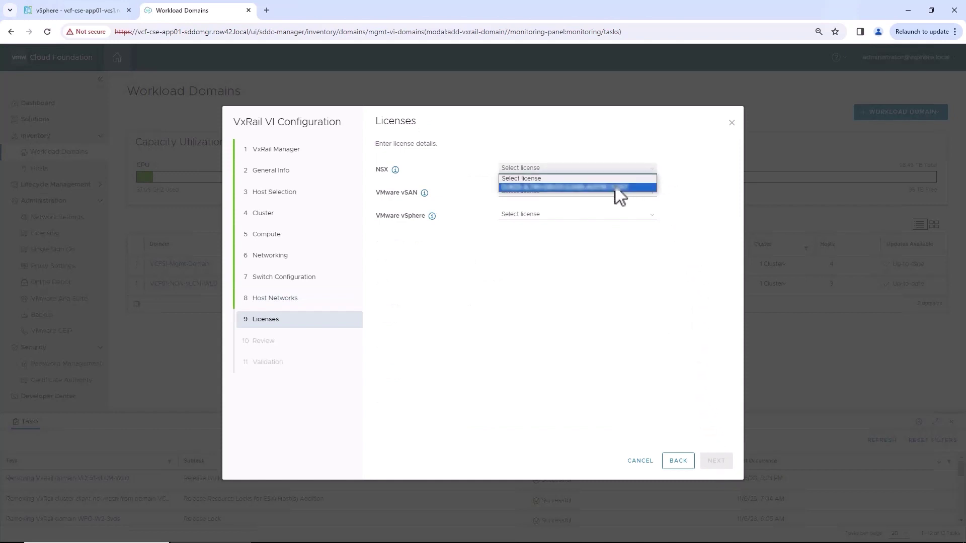
click(614, 190)
click(615, 194)
click(609, 211)
click(606, 220)
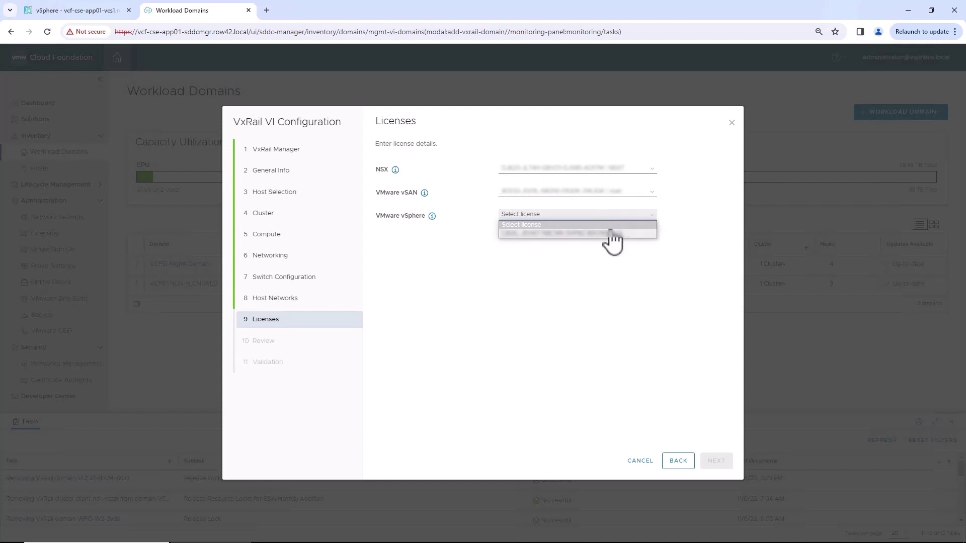
click(614, 235)
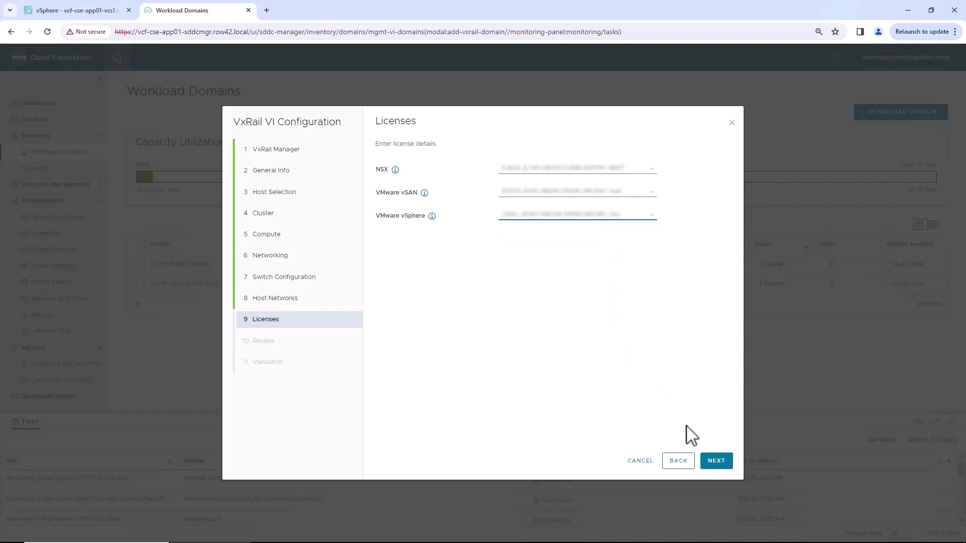
click(715, 461)
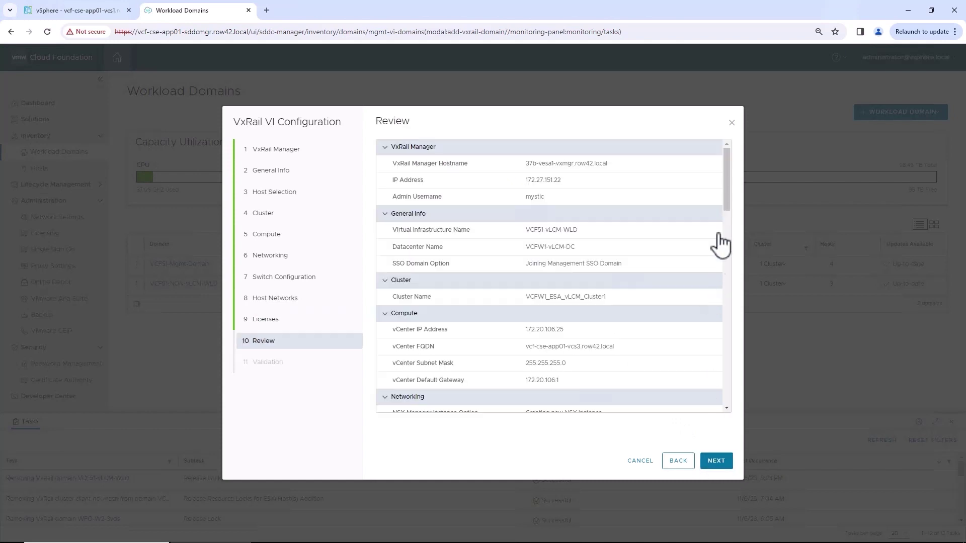
drag(730, 204, 729, 409)
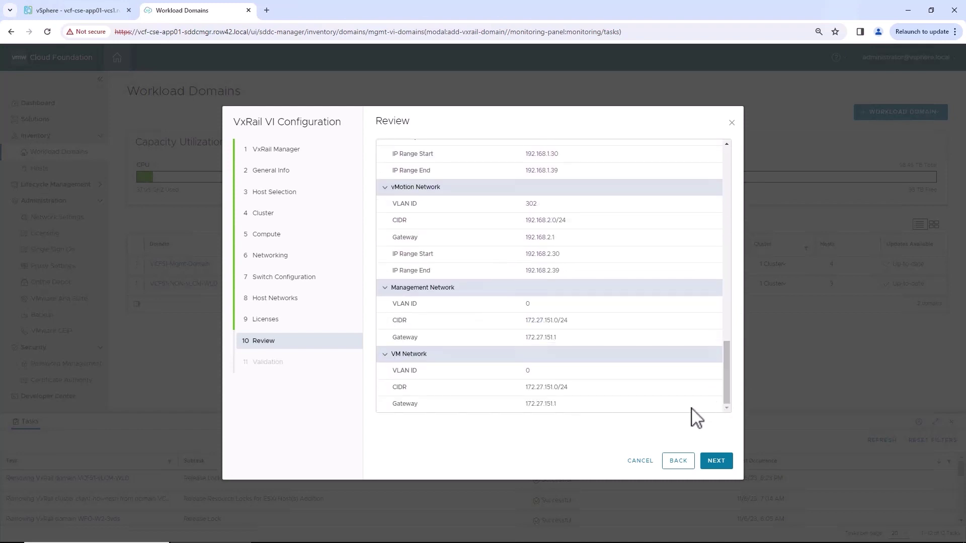
Move from the review summary to validation and let all checks pass
click(716, 466)
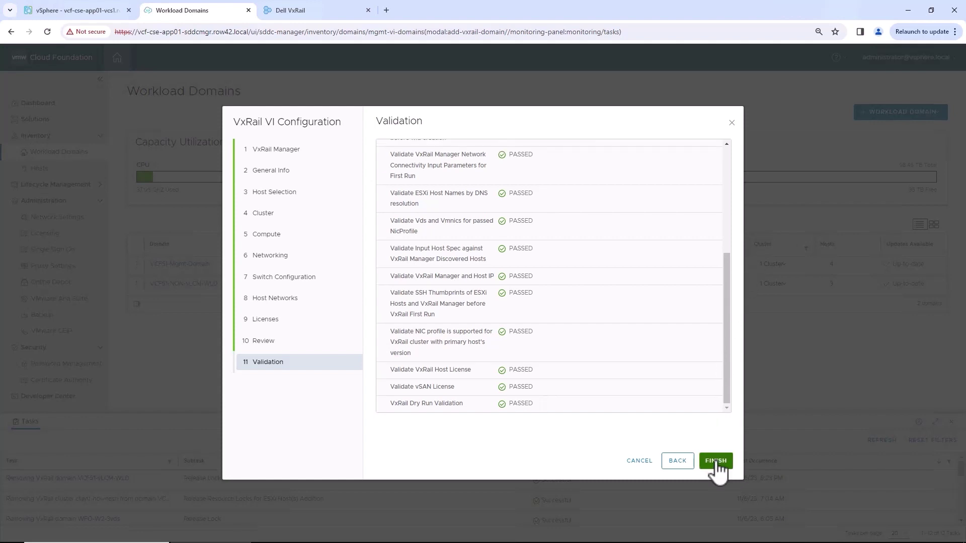
Finish the wizard for VCF51-vLCM-WLD, then check progress in the vSphere and Dell VxRail tabs
click(715, 461)
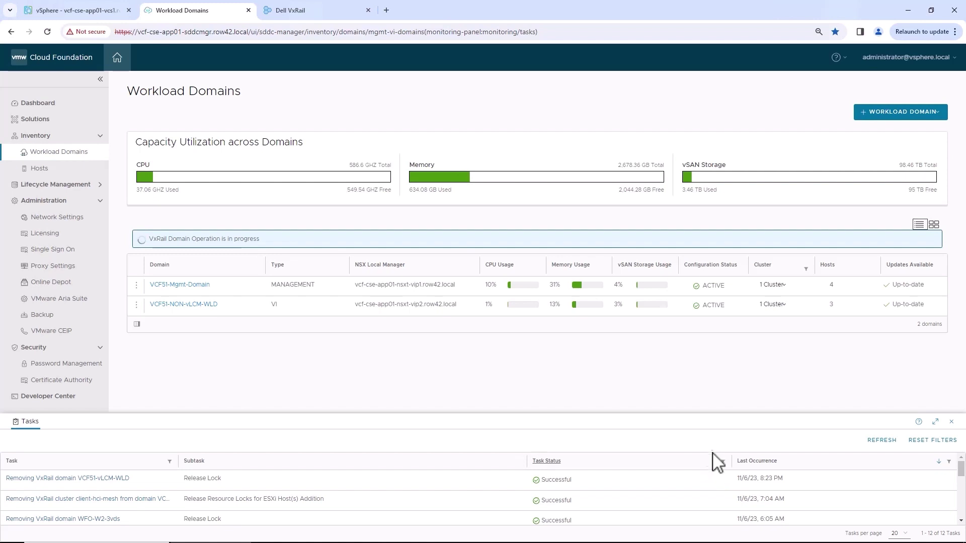
mouse_move(180, 461)
drag(185, 461, 214, 462)
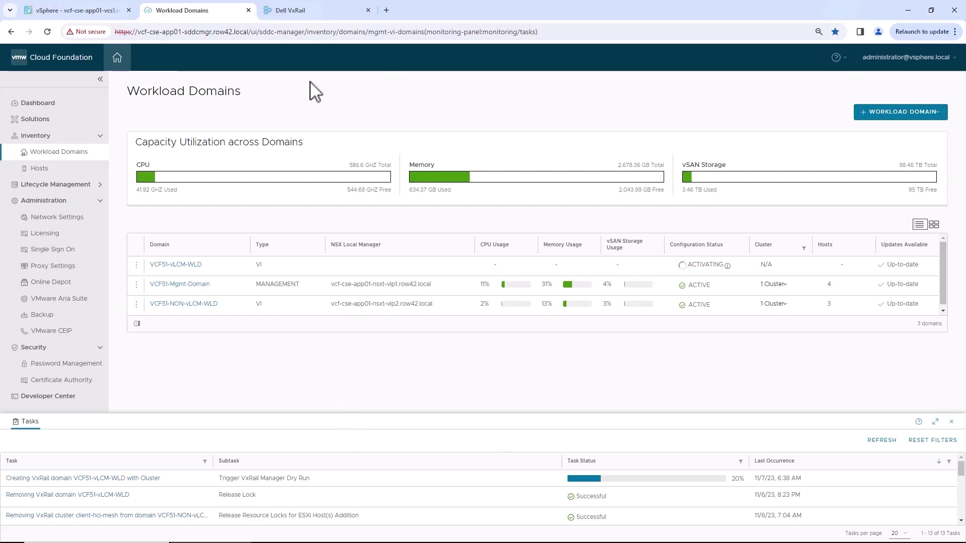
click(70, 13)
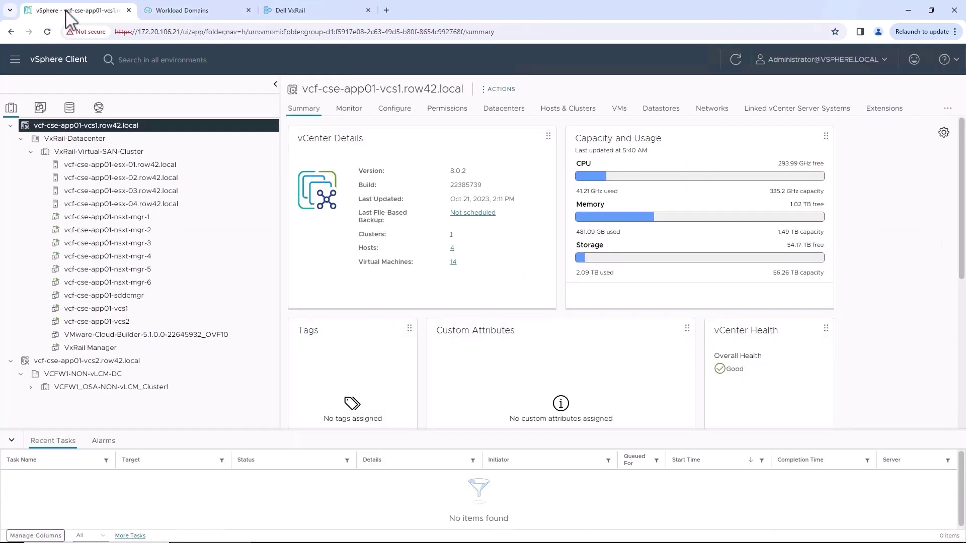
click(291, 12)
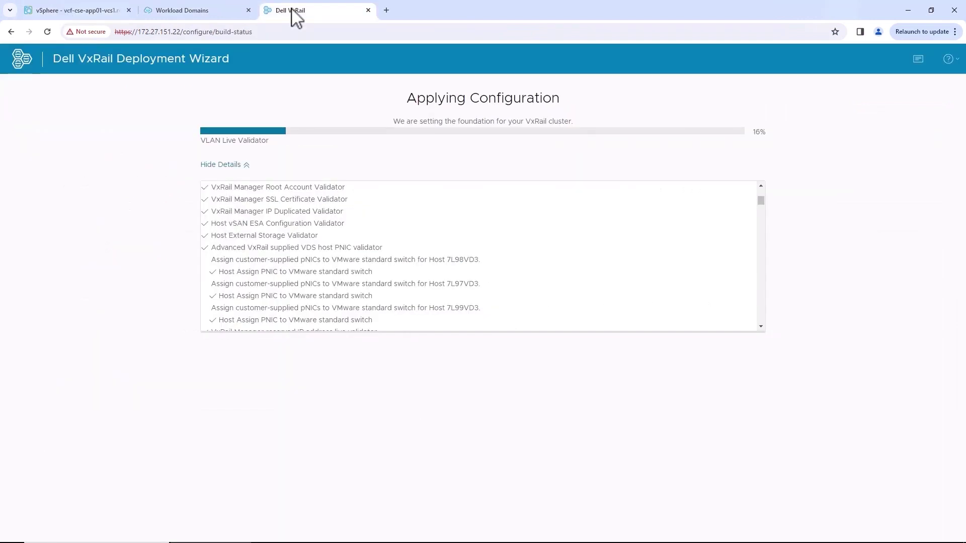
Return to SDDC Manager to see every VCF51-vLCM-WLD creation subtask marked successful
click(200, 13)
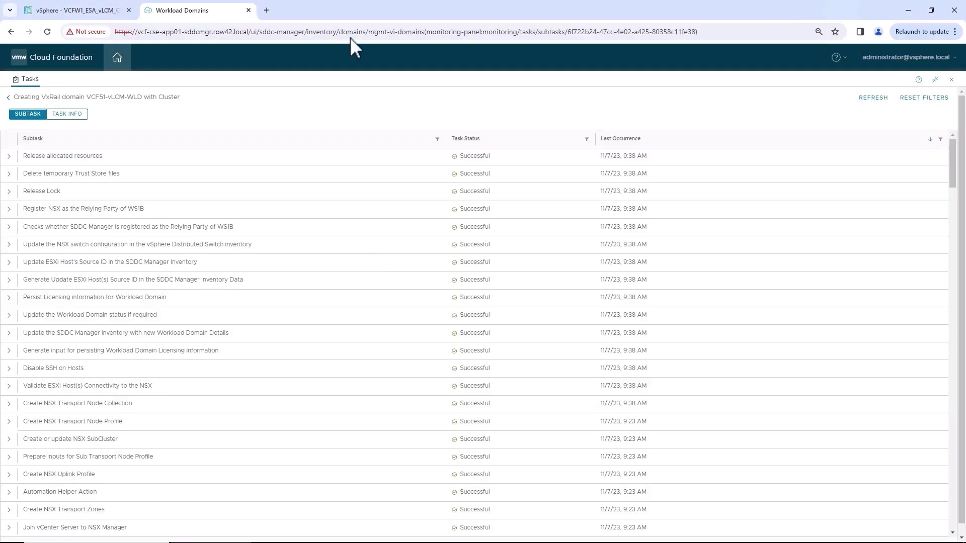
Collapse the Tasks panel and open the VCF51-vLCM-WLD domain summary
click(934, 80)
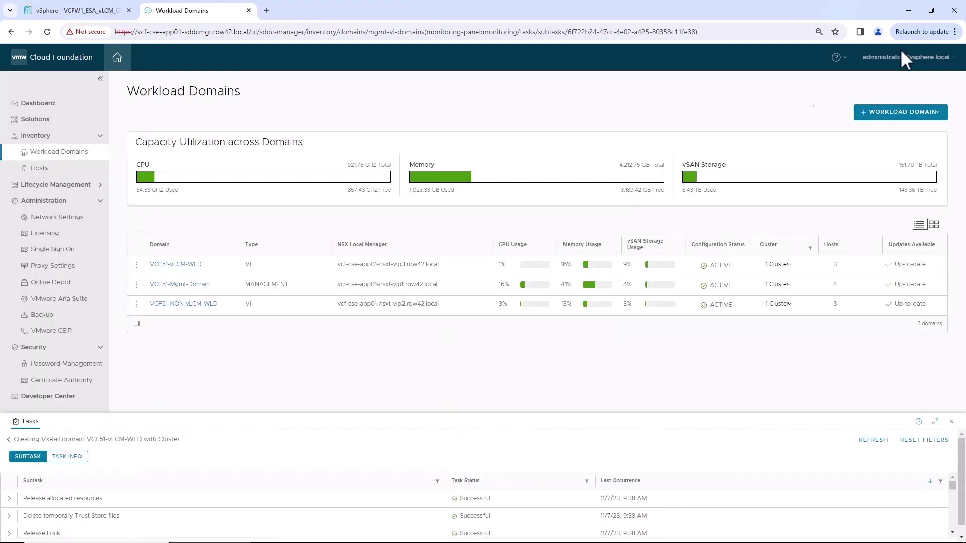
click(186, 269)
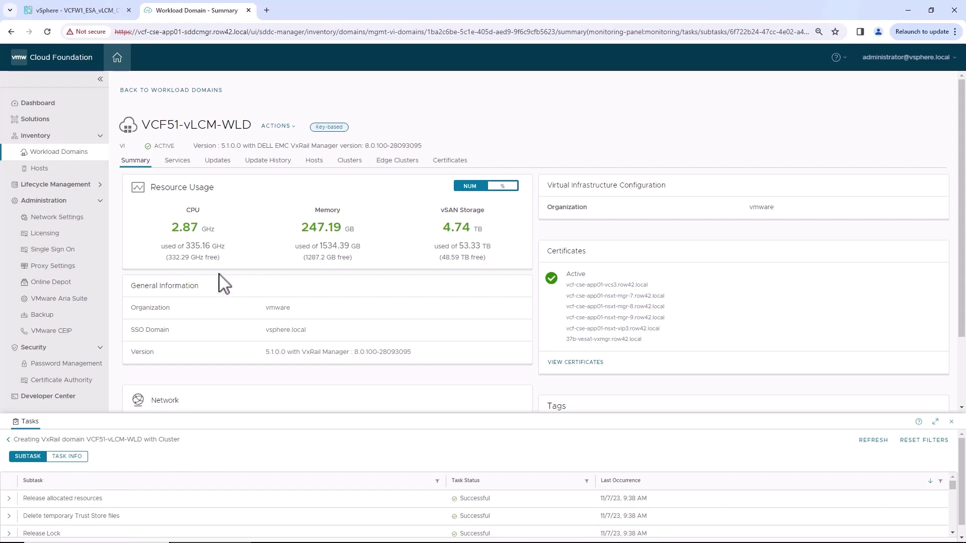
Open the VCFW1_ESA_vLCM_Cluster1 summary from the domain's Clusters list
click(349, 162)
click(193, 207)
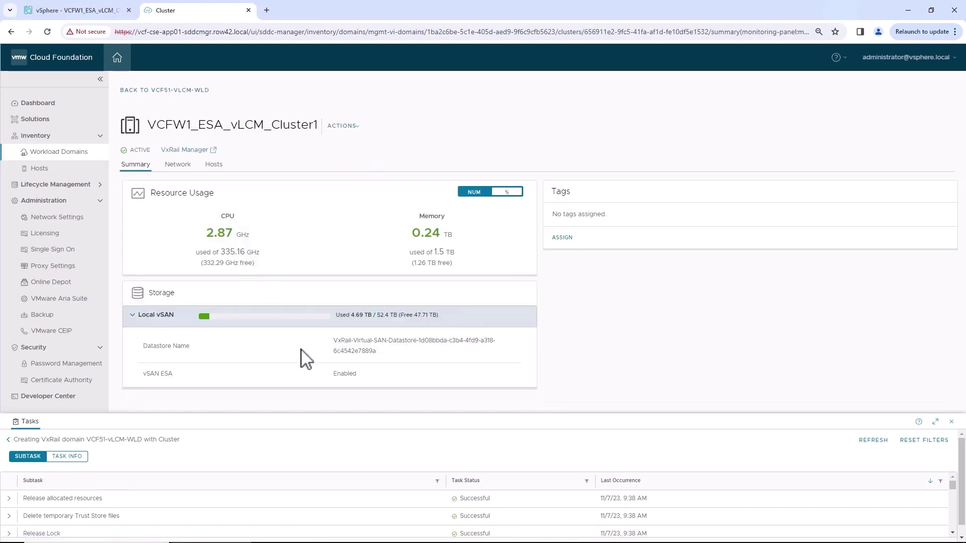